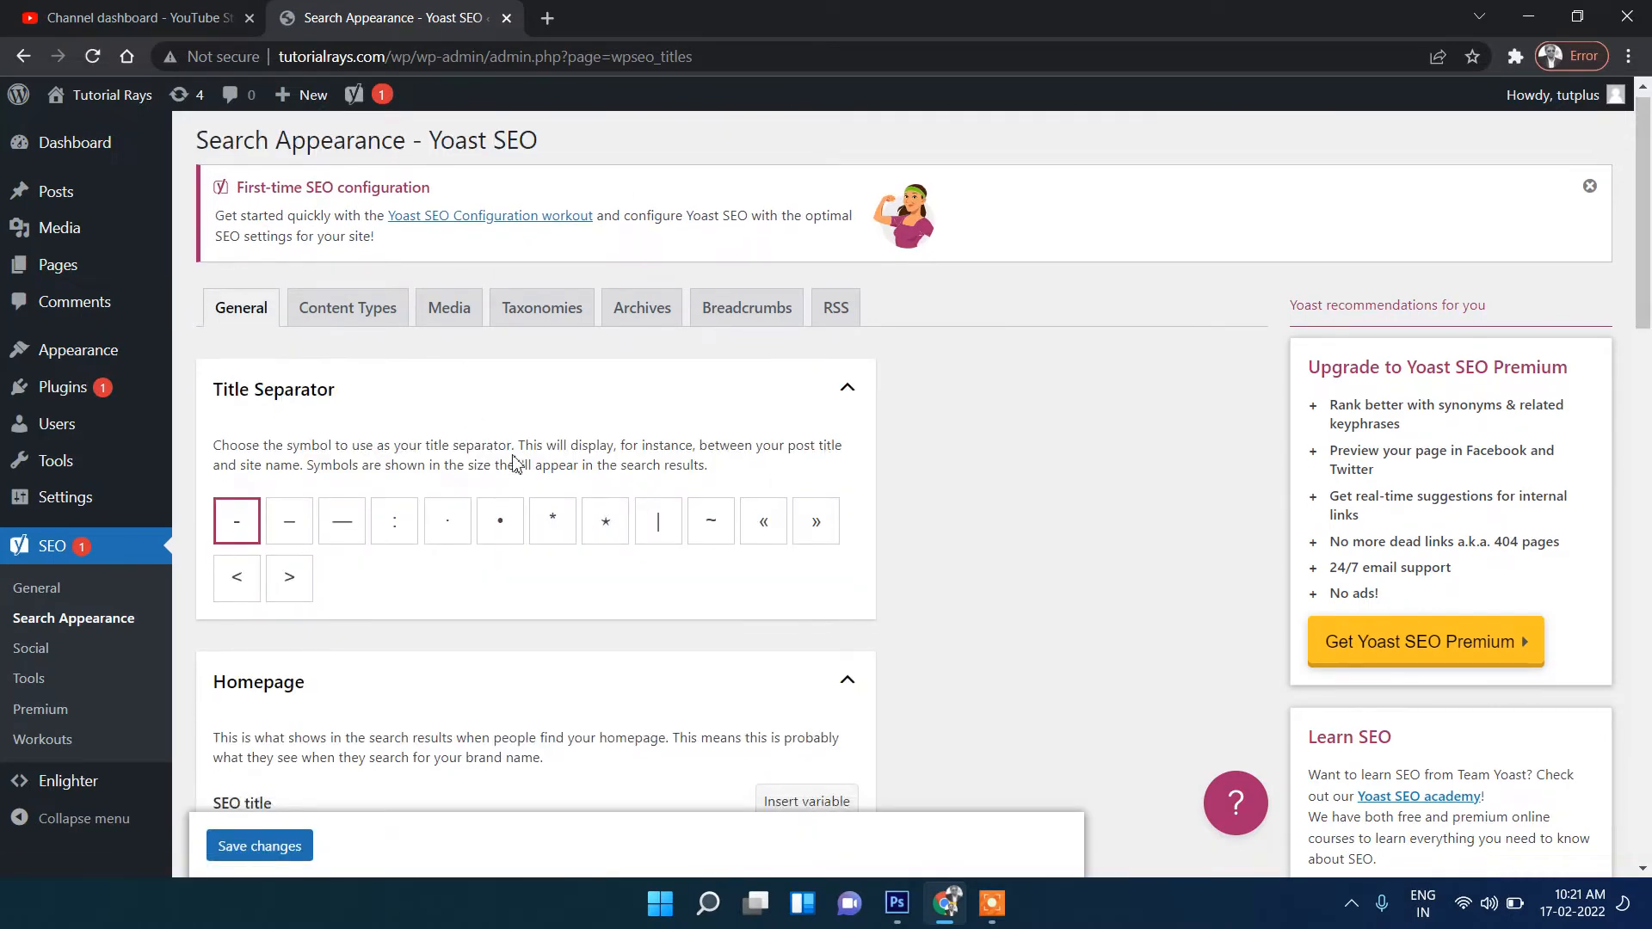
Look through the Yoast SEO Search Appearance settings and the Social settings with the organization's profile fields
{"action": "scroll", "coordinate": [515, 465], "scroll_direction": "down", "scroll_amount": 6}
{"action": "scroll", "coordinate": [553, 457], "scroll_direction": "up", "scroll_amount": 6}
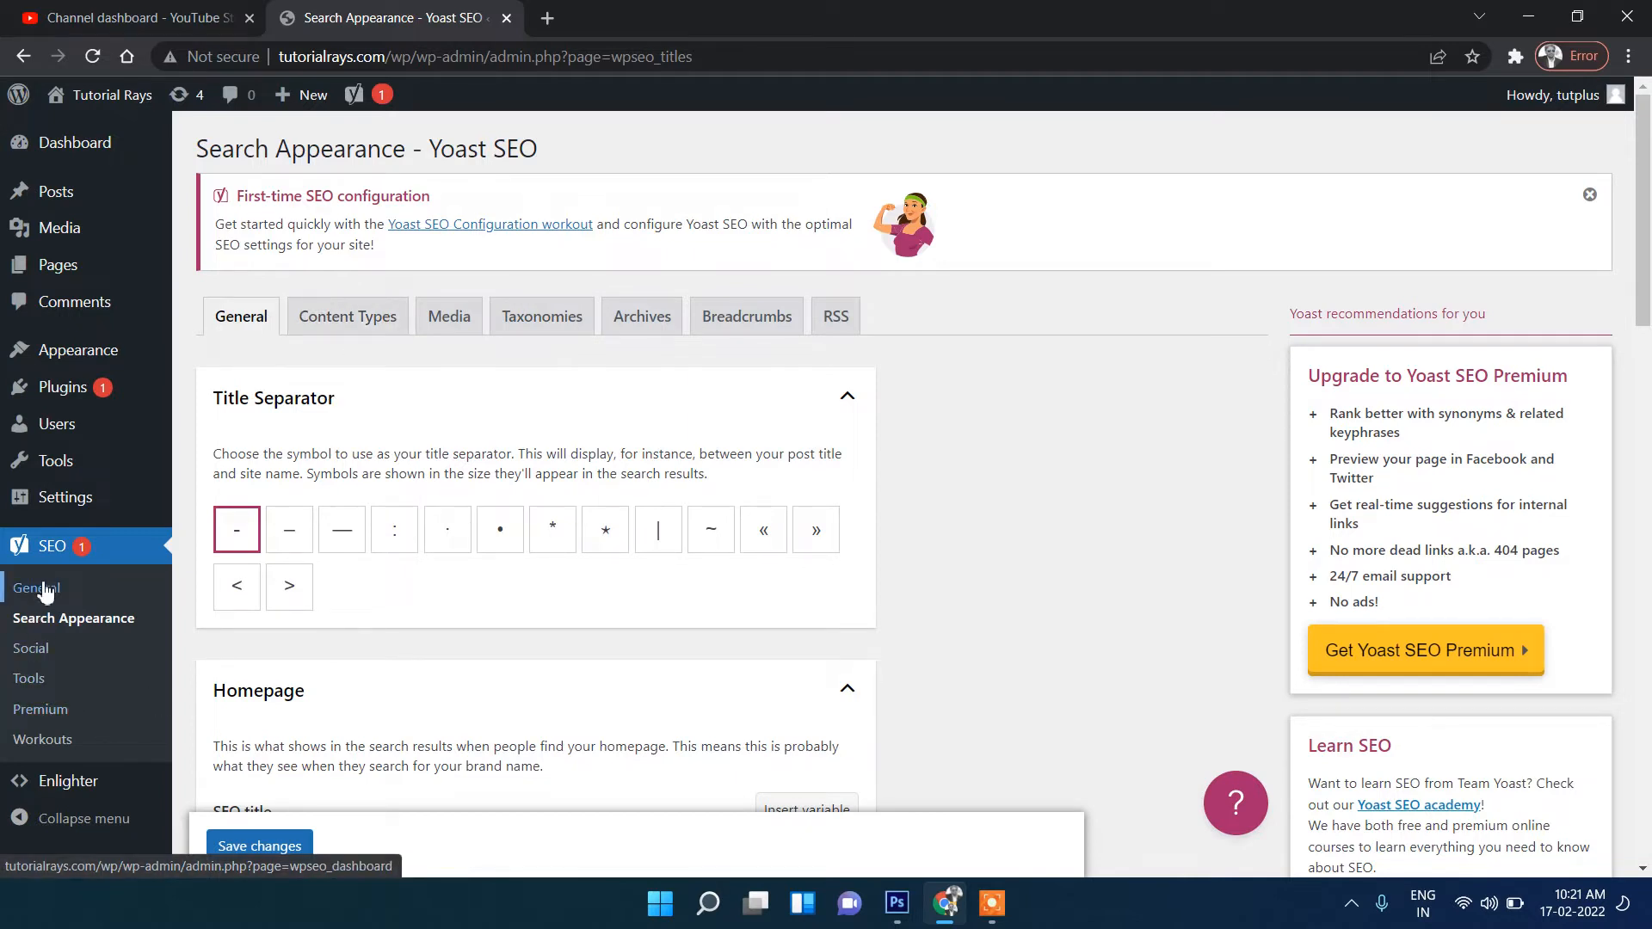
{"action": "left_click", "coordinate": [39, 649]}
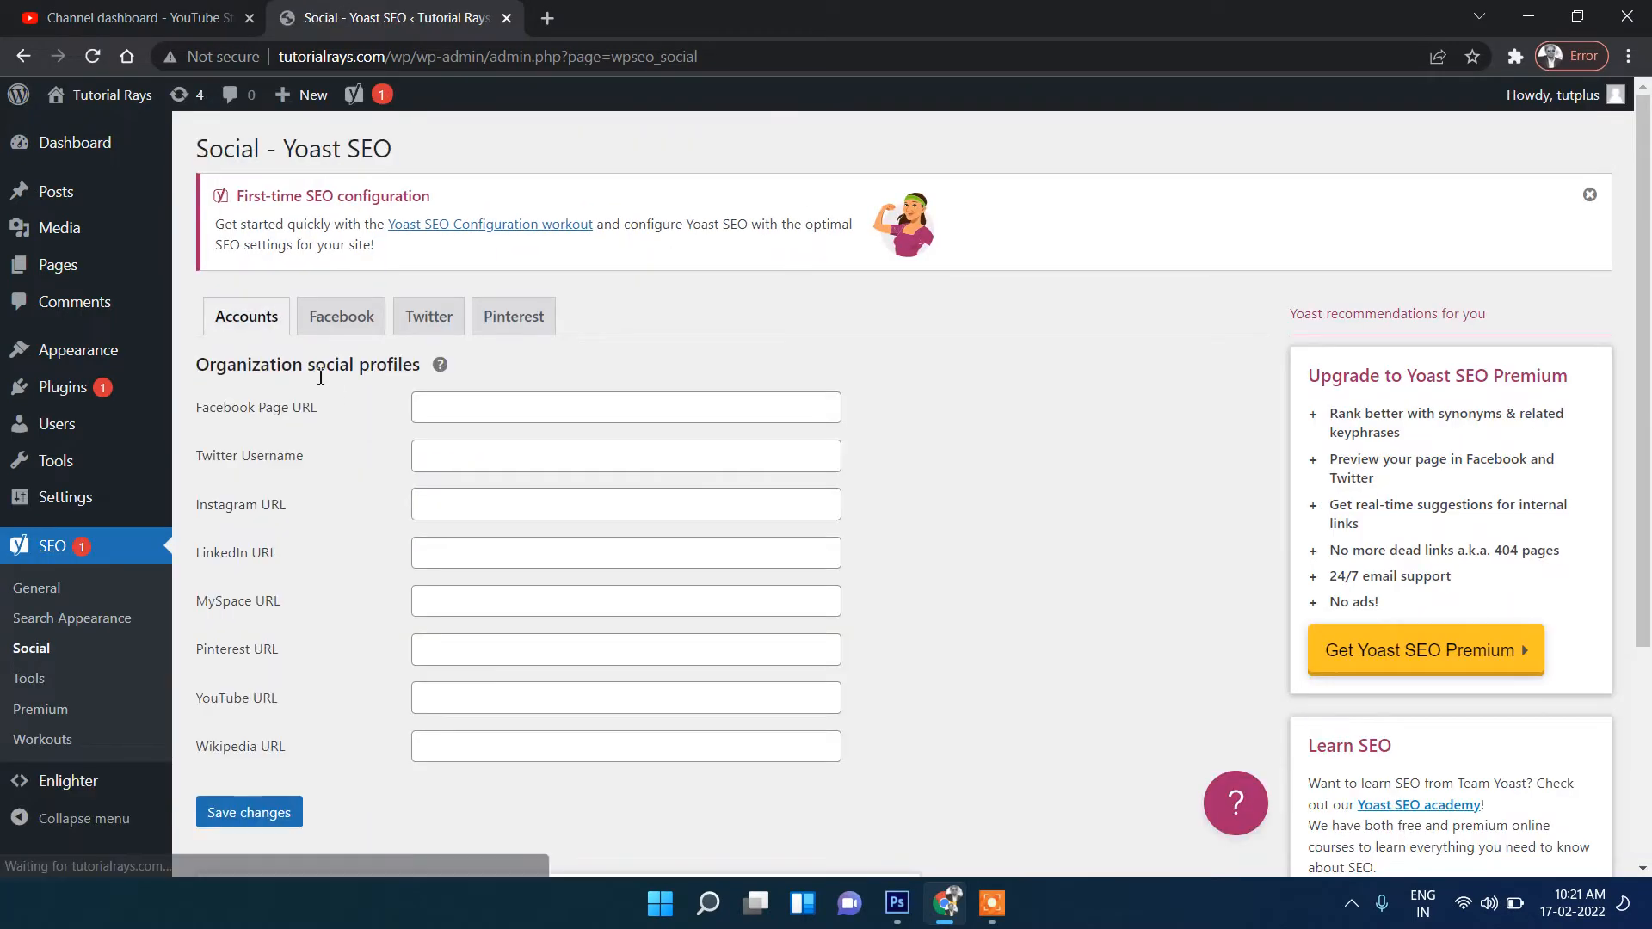
{"action": "scroll", "coordinate": [62, 714], "scroll_direction": "down", "scroll_amount": 1}
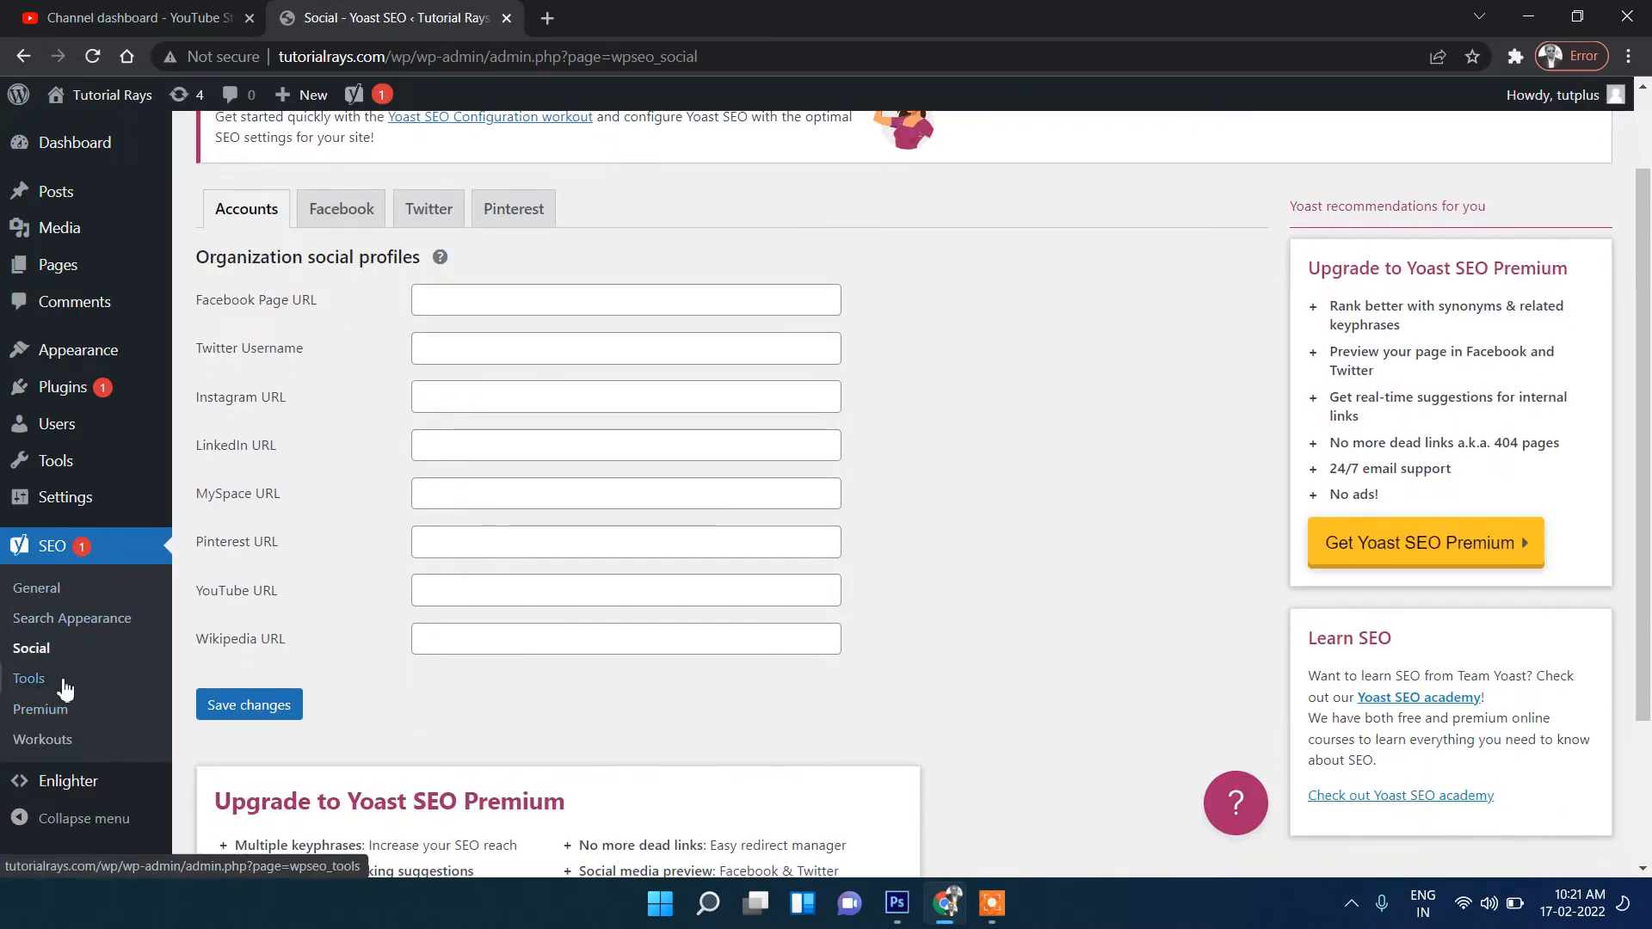
Open the Features list in the Yoast SEO General settings and find the XML sitemaps feature
{"action": "left_click", "coordinate": [53, 593]}
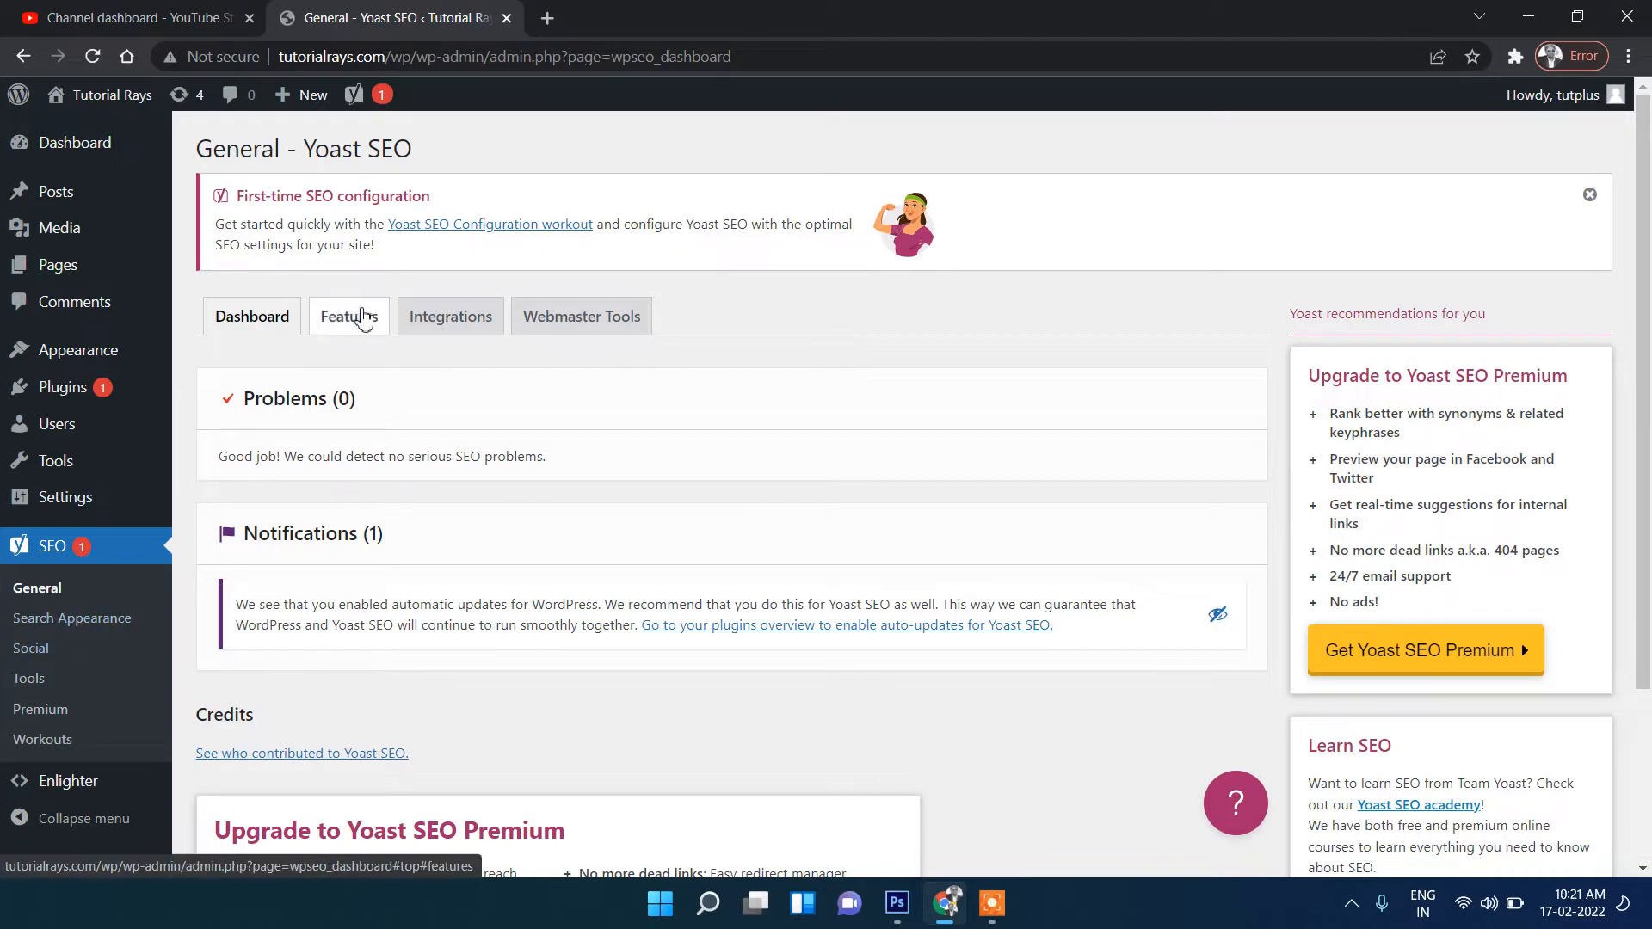
{"action": "left_click", "coordinate": [363, 318]}
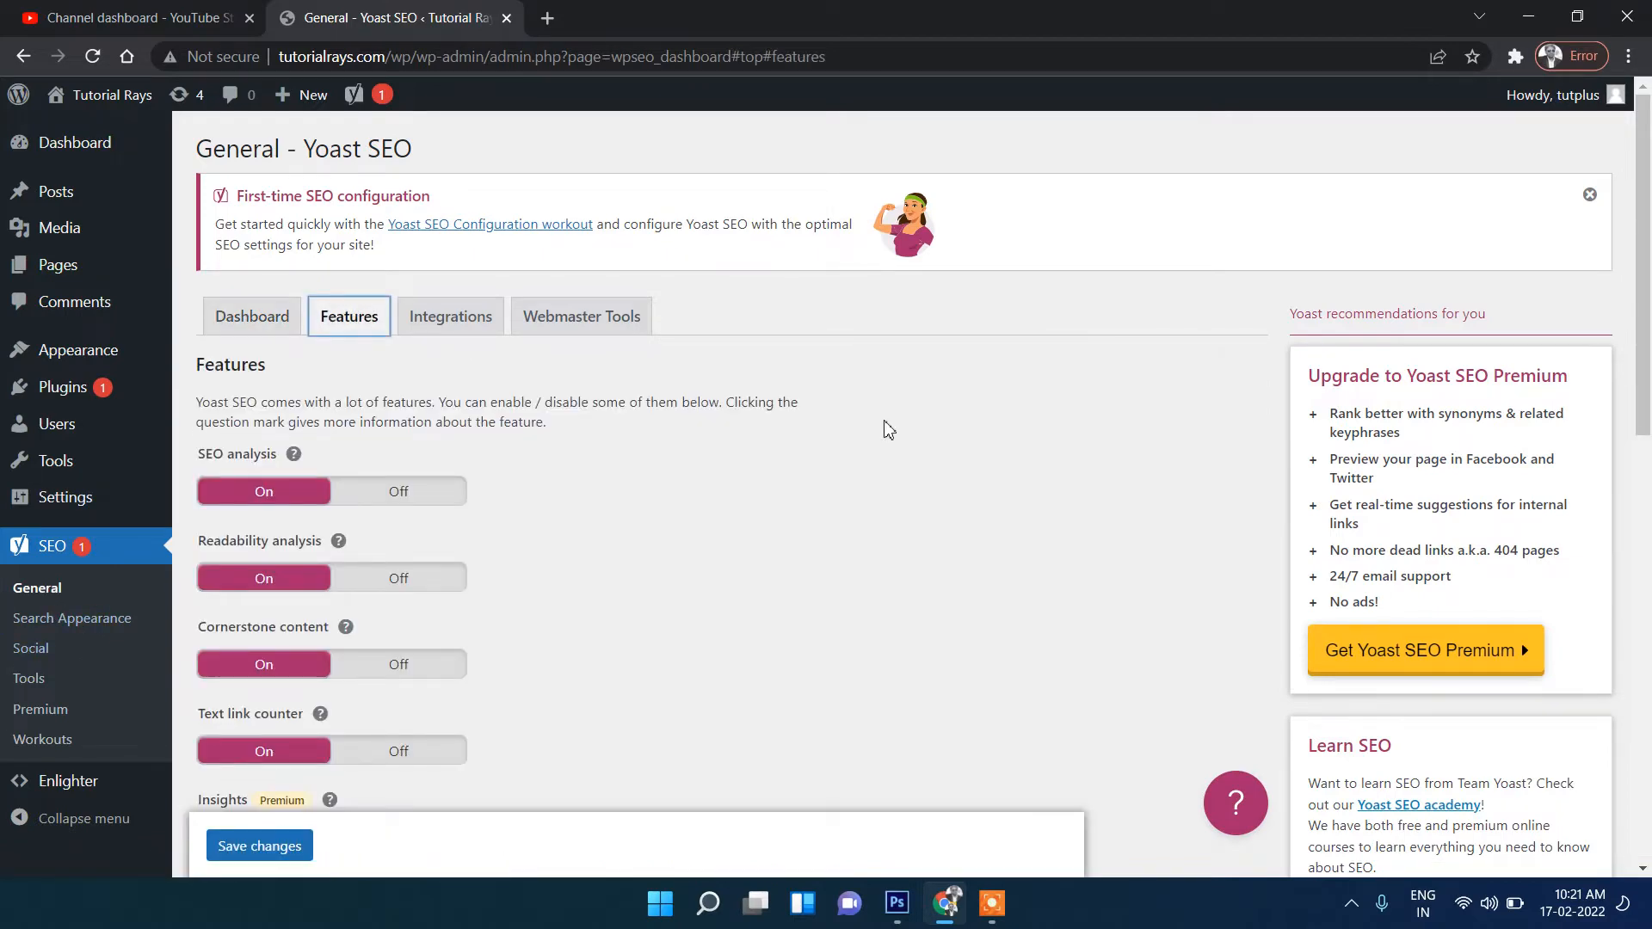
{"action": "scroll", "coordinate": [886, 428], "scroll_direction": "down", "scroll_amount": 6}
{"action": "scroll", "coordinate": [602, 378], "scroll_direction": "up", "scroll_amount": 4}
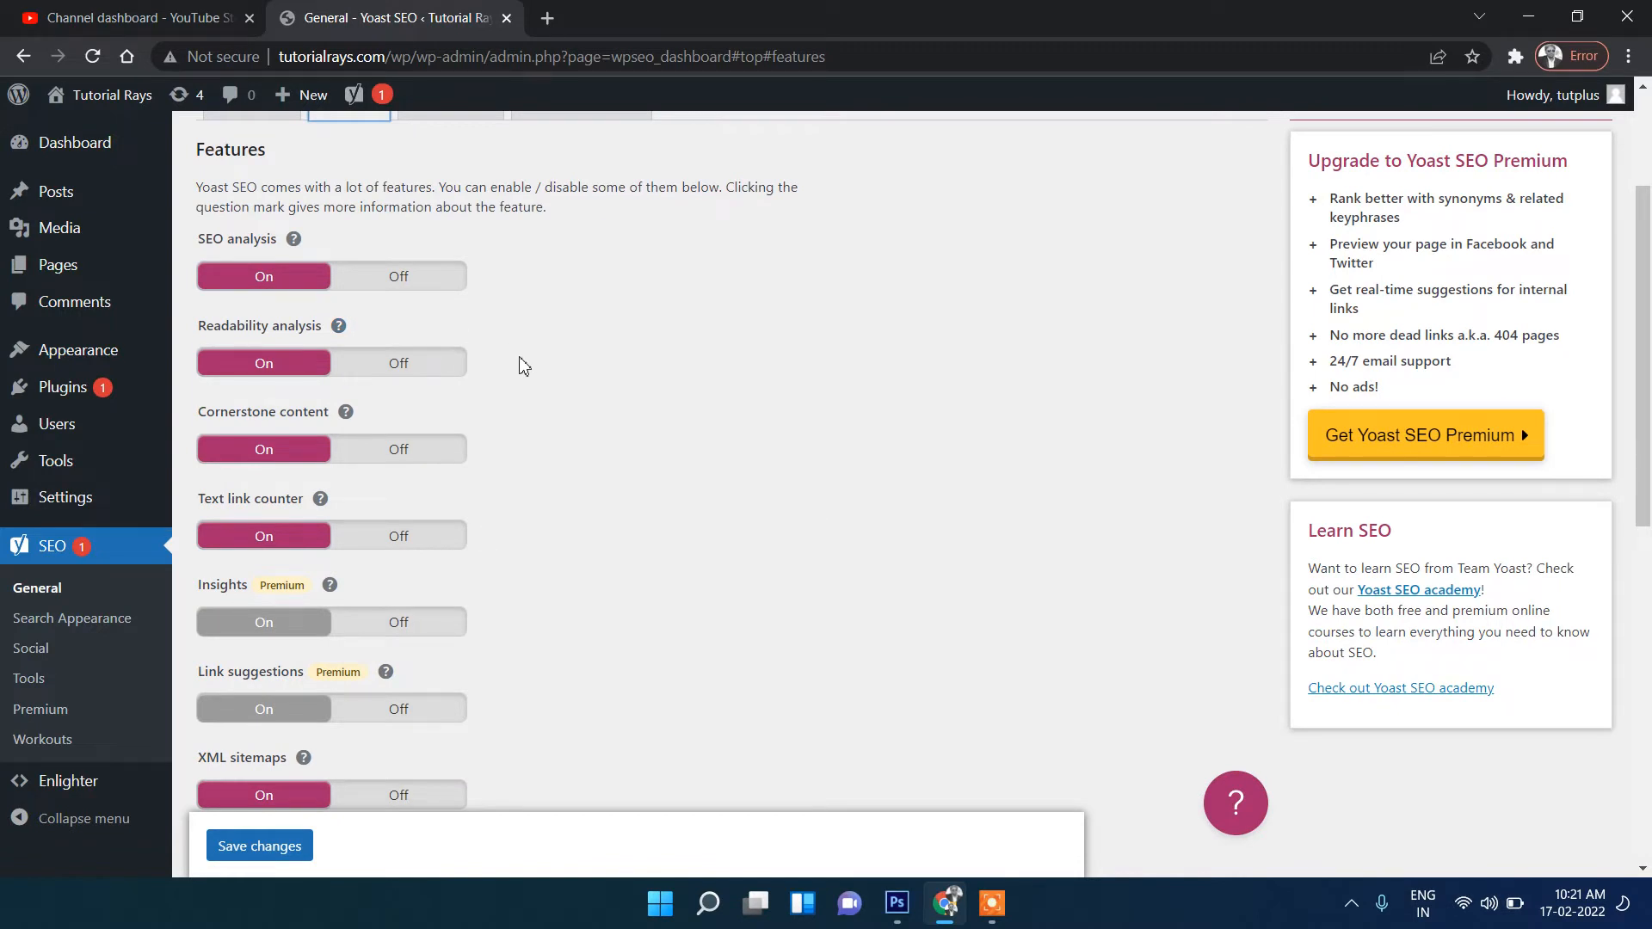
{"action": "scroll", "coordinate": [523, 366], "scroll_direction": "down", "scroll_amount": 4}
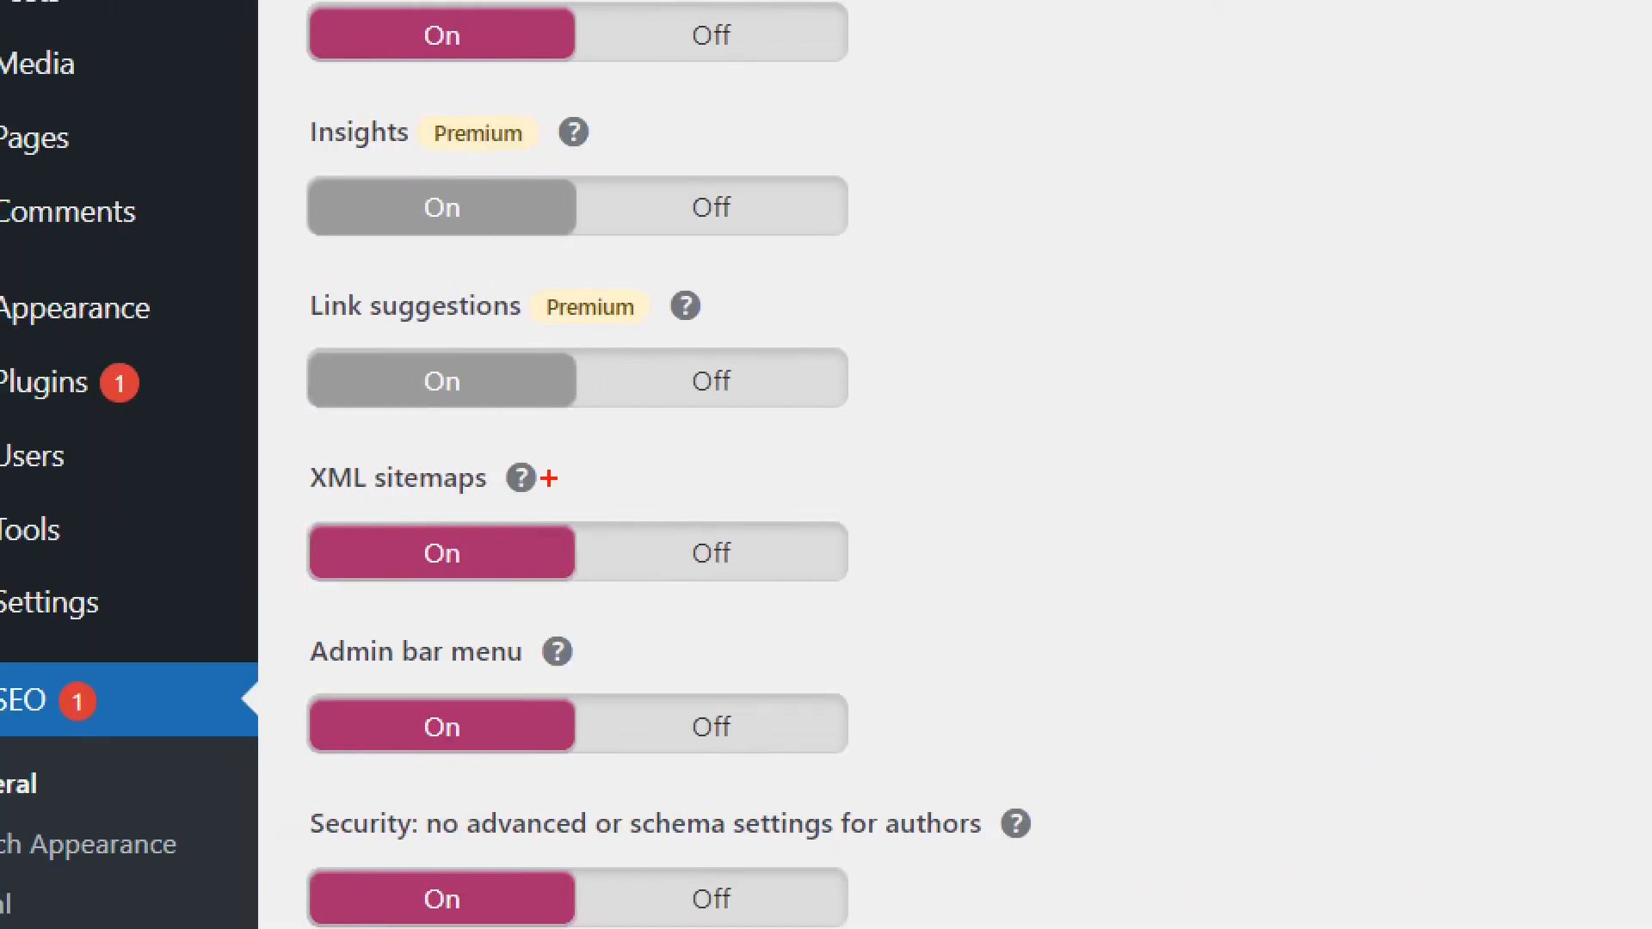
Show the help text for the XML sitemaps feature and open the site's XML sitemap from it
{"action": "left_click_drag", "start_coordinate": [549, 478], "coordinate": [1218, 408]}
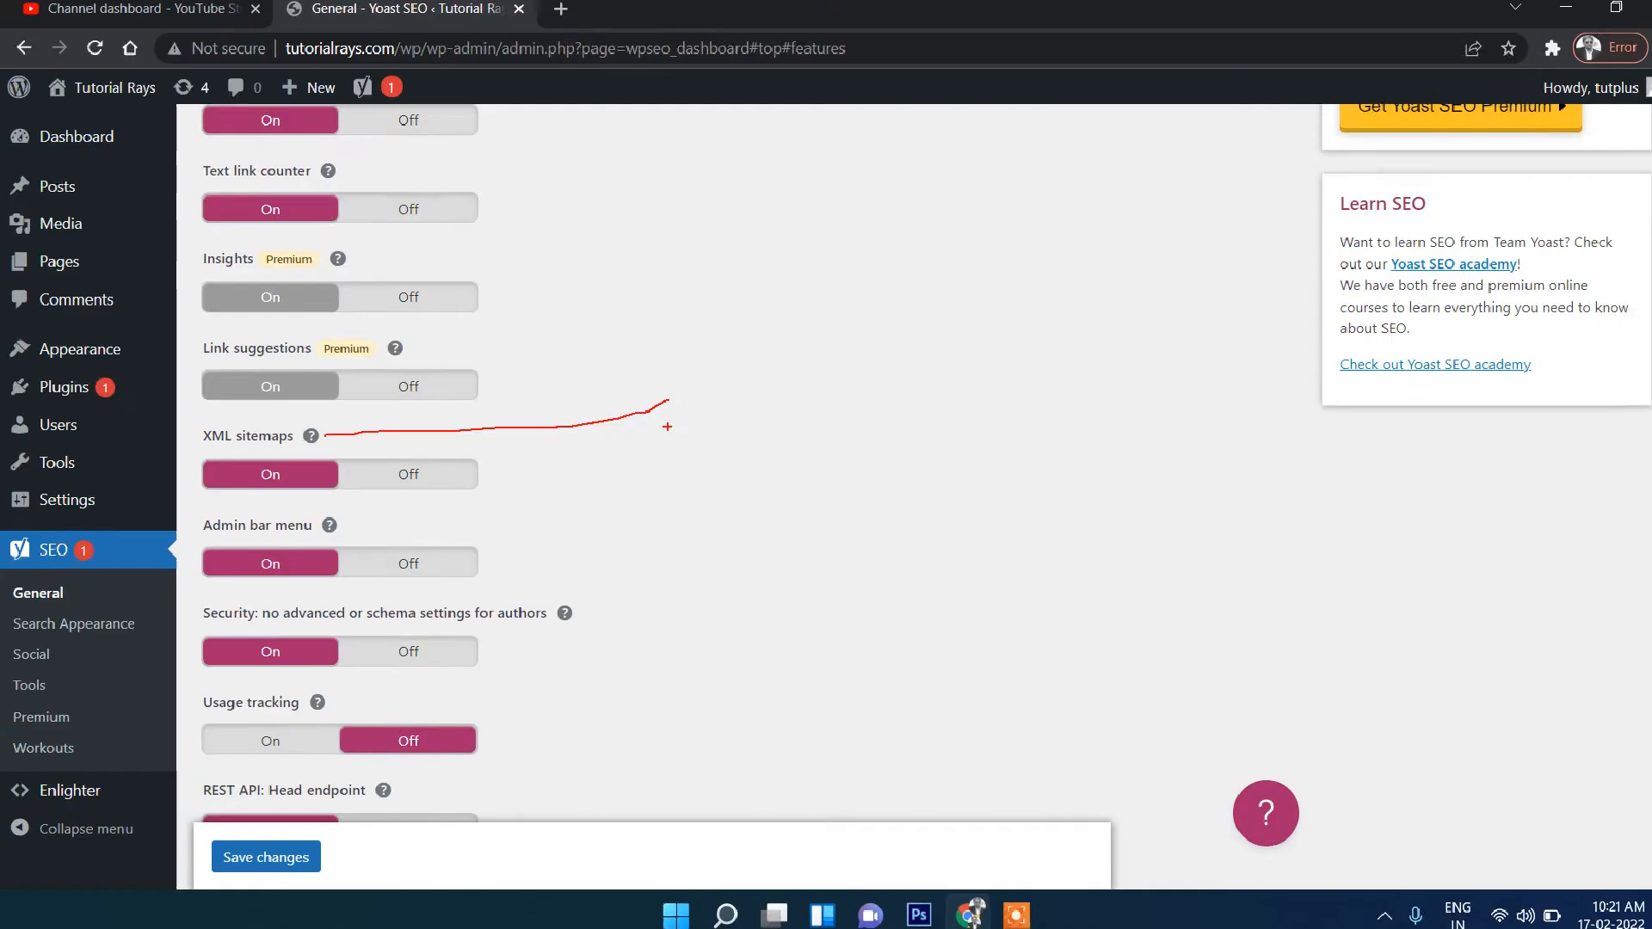
{"action": "key", "text": "Escape"}
{"action": "left_click", "coordinate": [304, 436]}
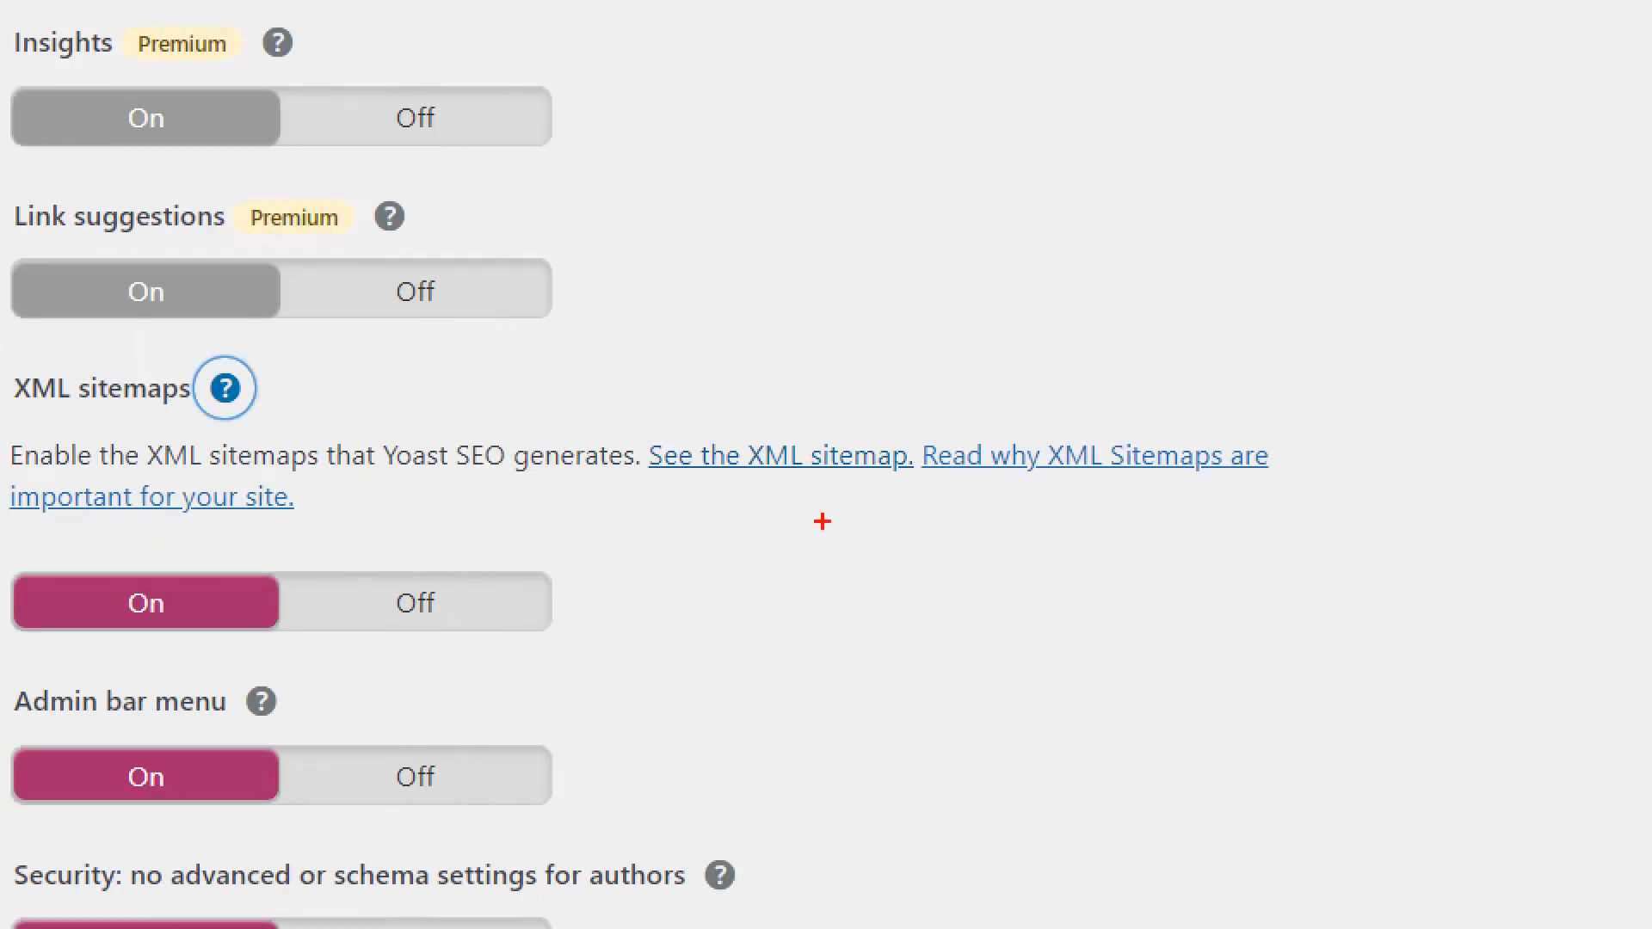
{"action": "mouse_move", "coordinate": [770, 409]}
{"action": "left_mouse_down"}
{"action": "mouse_move", "coordinate": [685, 490]}
{"action": "mouse_move", "coordinate": [744, 384]}
{"action": "mouse_move", "coordinate": [833, 448]}
{"action": "left_mouse_up"}
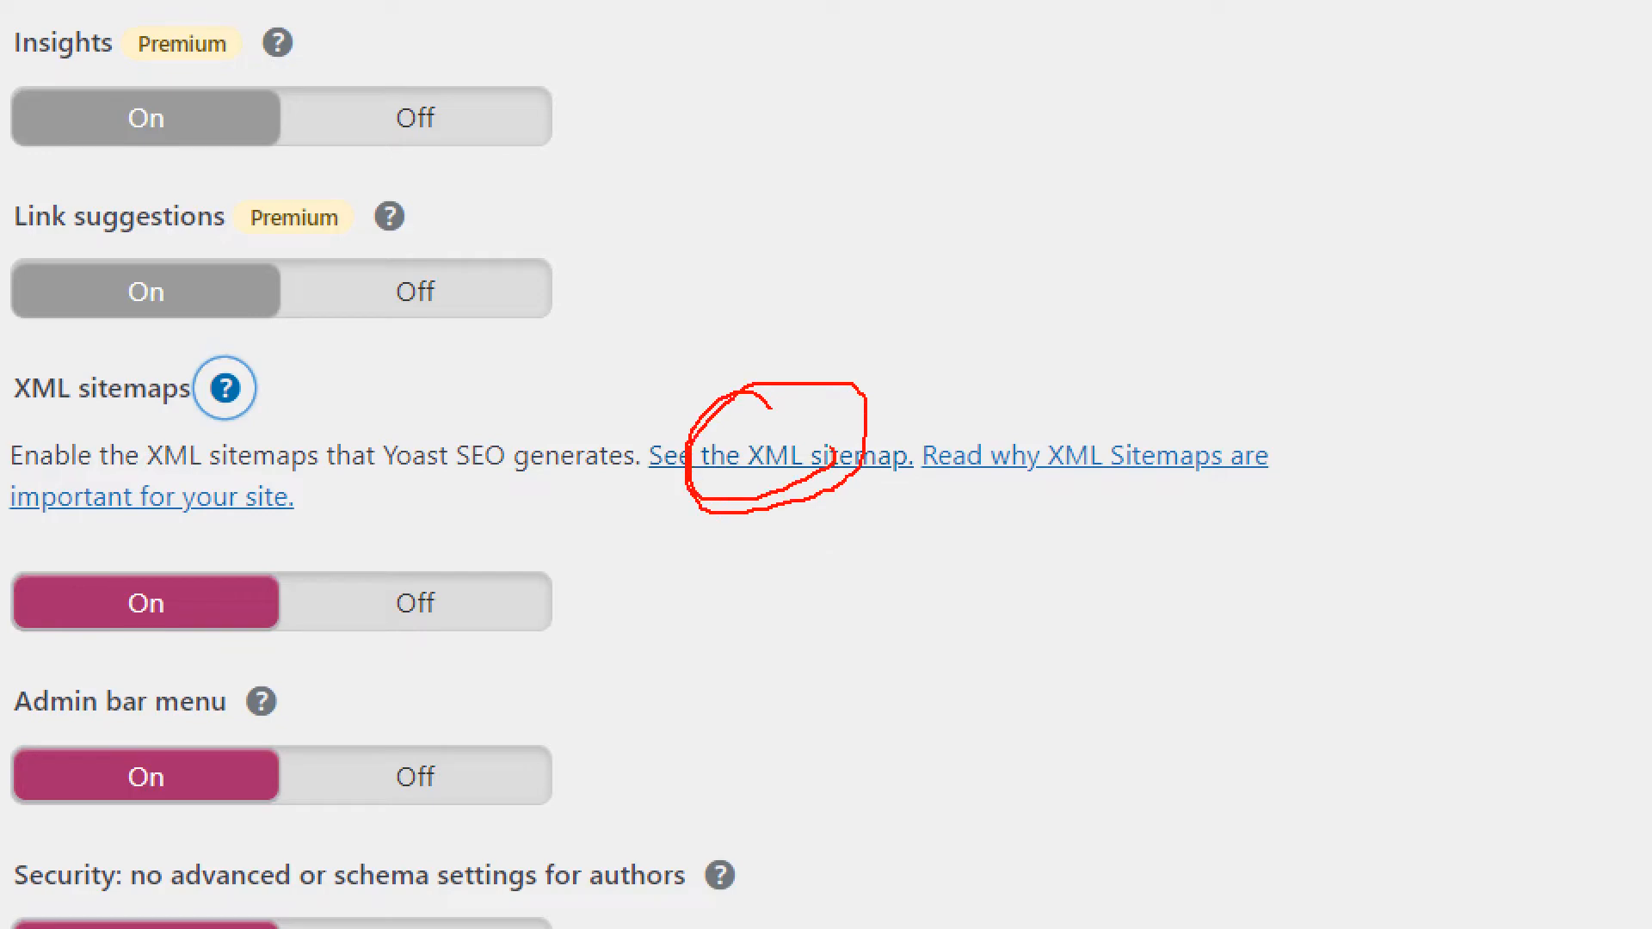
{"action": "key", "text": "Escape"}
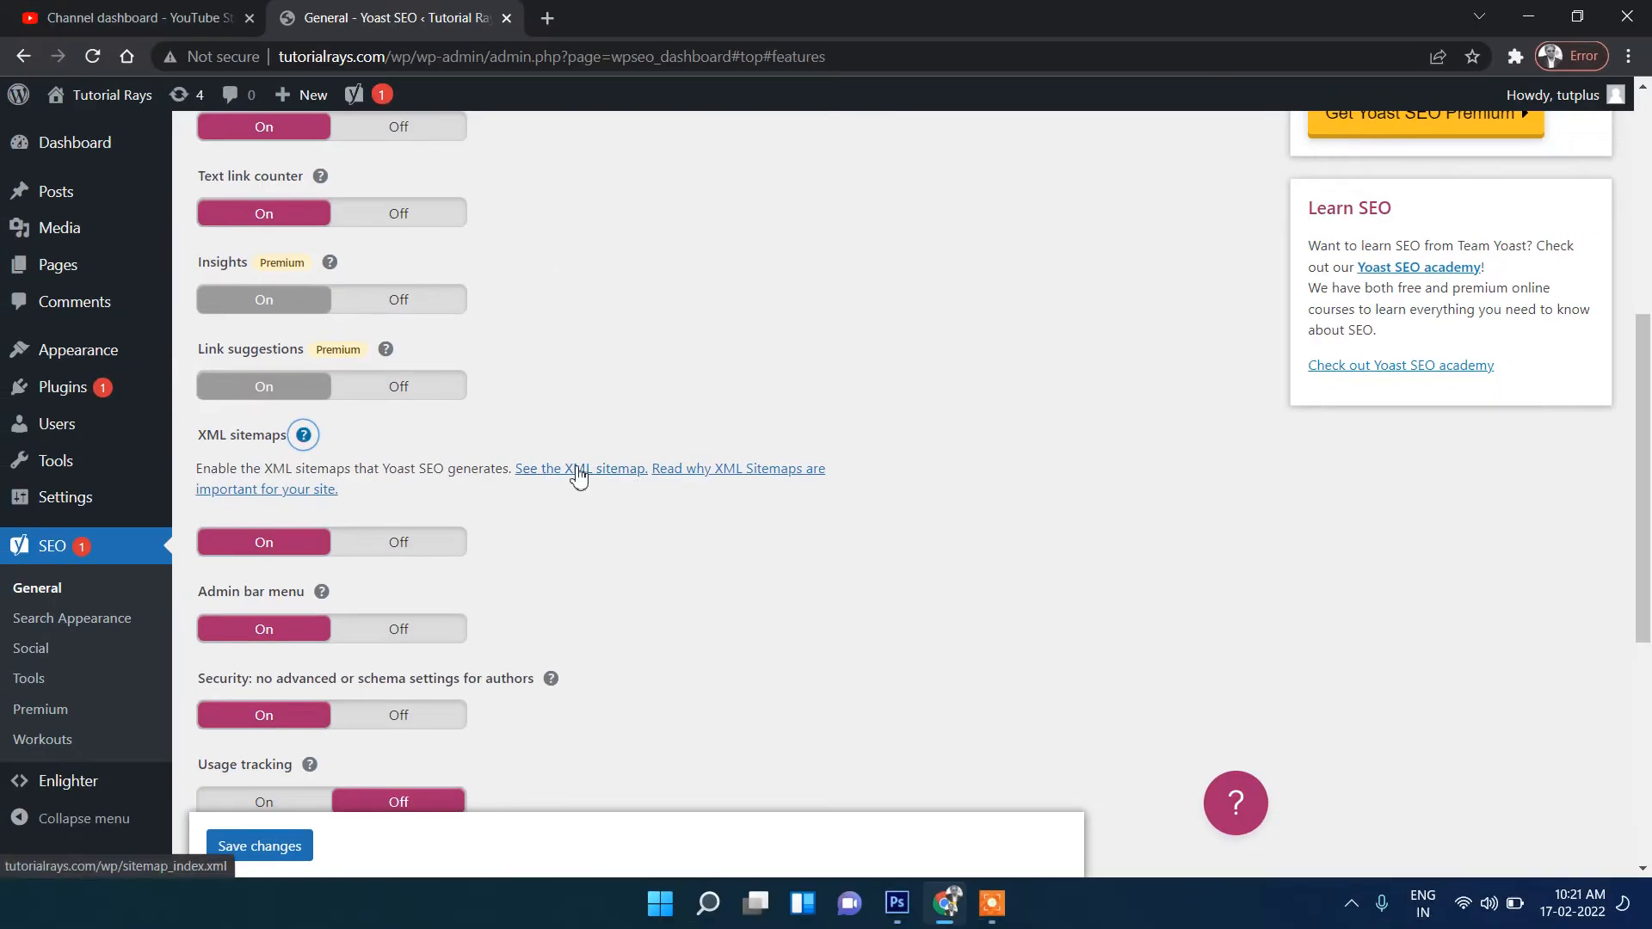
{"action": "left_click", "coordinate": [577, 471]}
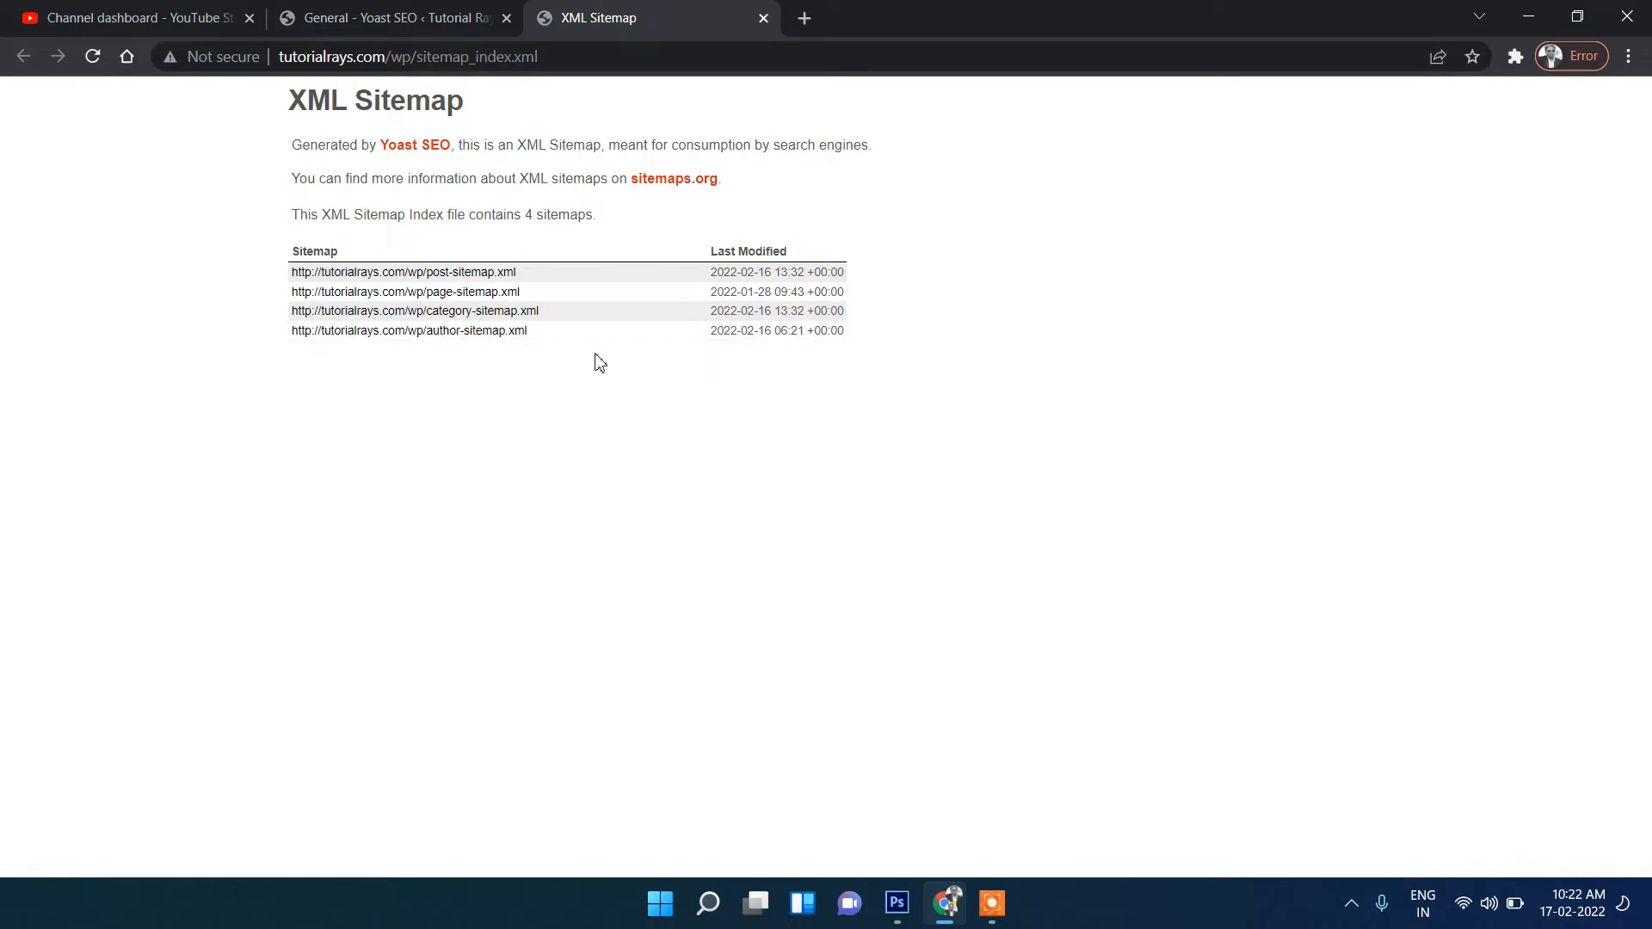
Select the sitemap index address, revisit the Yoast SEO Features page and return to the XML sitemap
{"action": "left_click", "coordinate": [569, 57]}
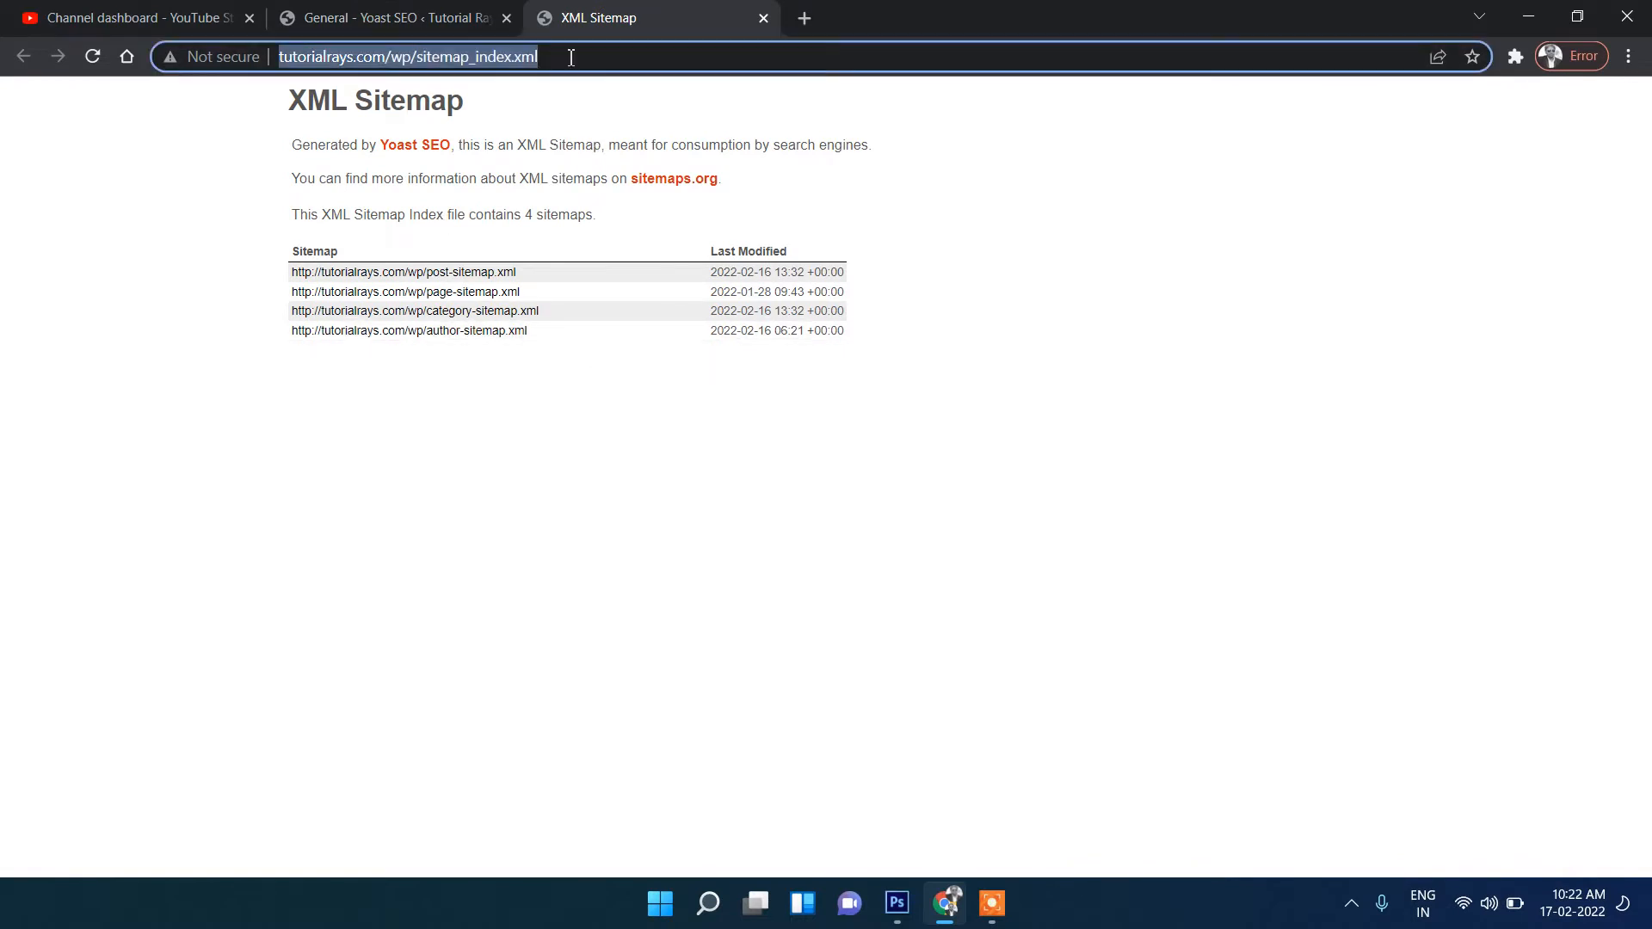
{"action": "left_click", "coordinate": [486, 16]}
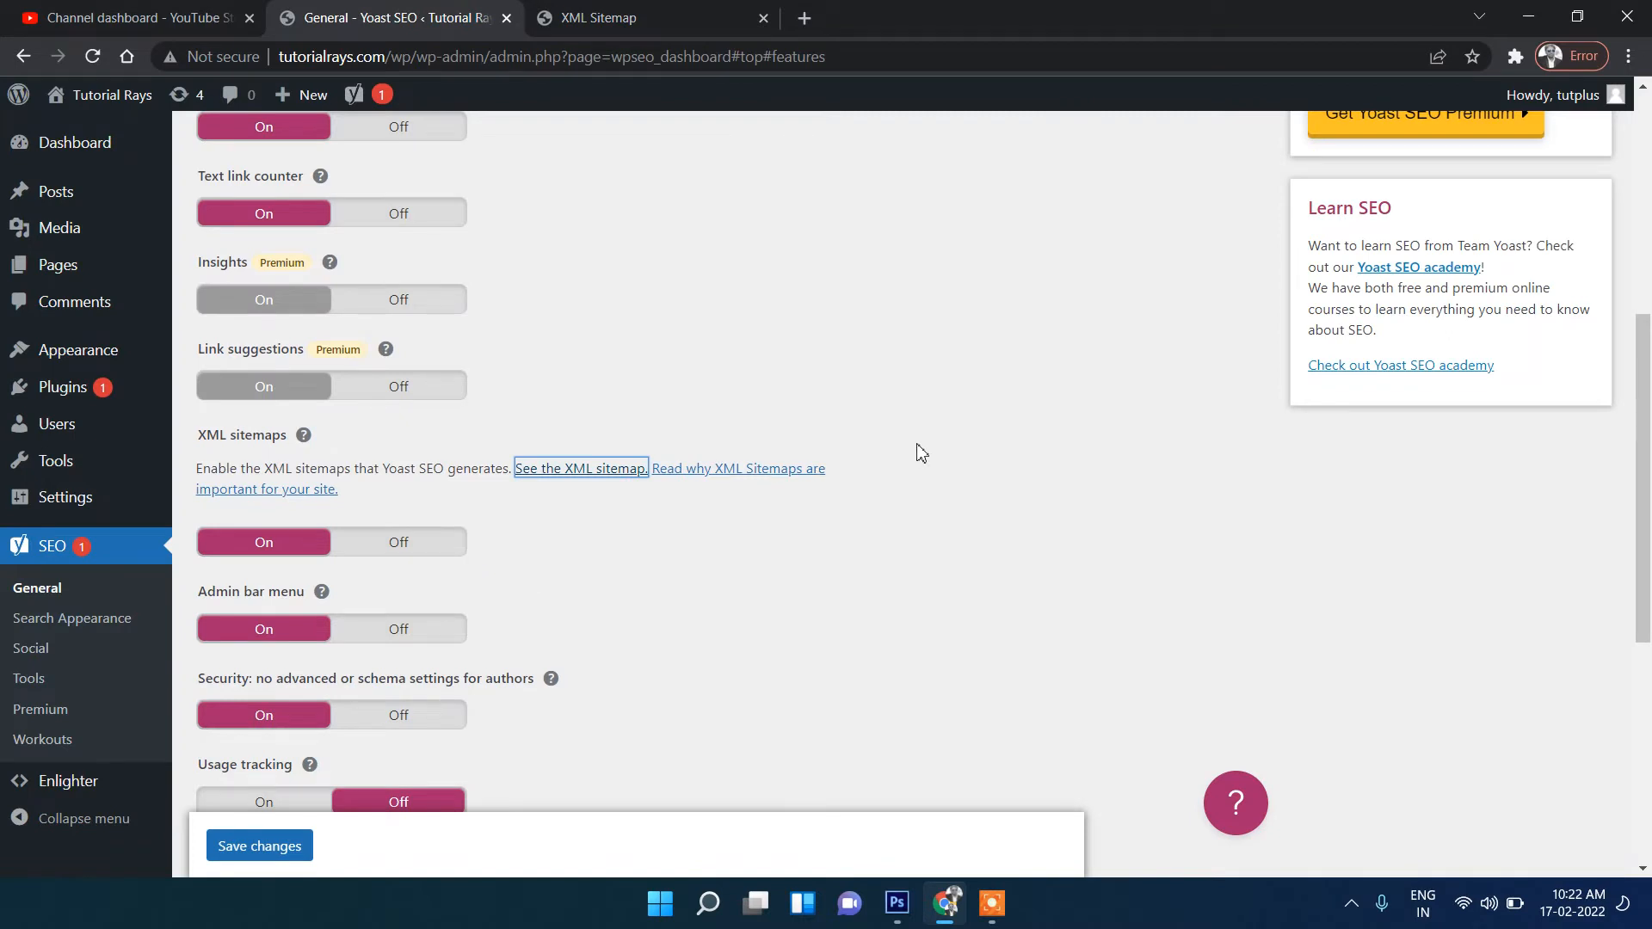
{"action": "left_click", "coordinate": [557, 10]}
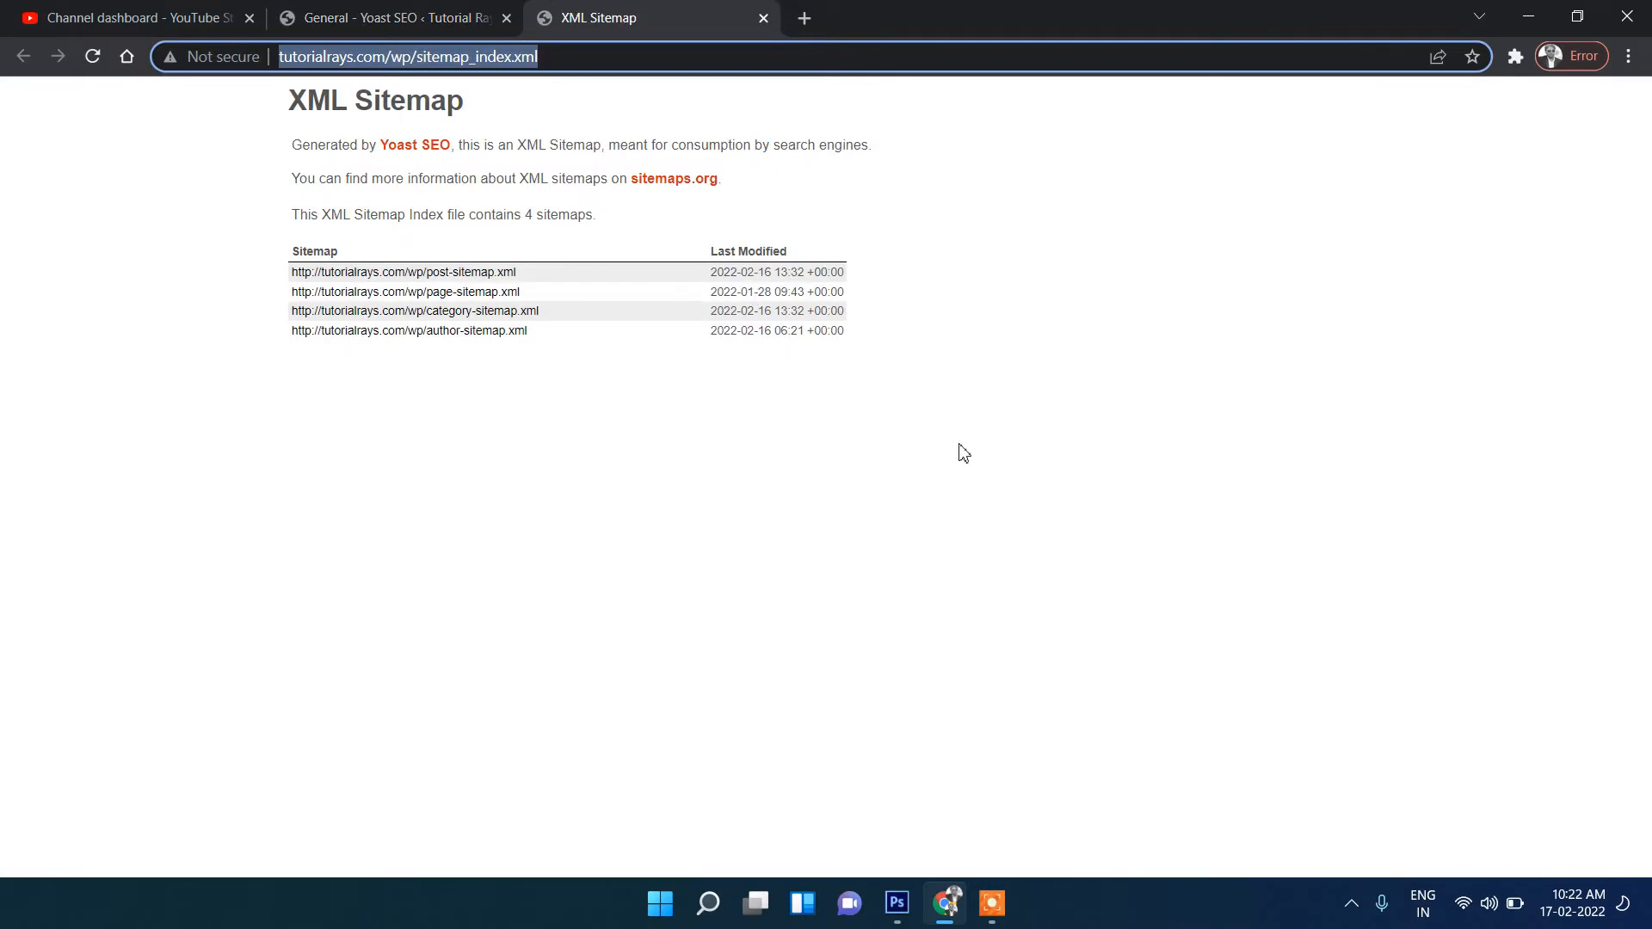
View the page source of the XML sitemap index, examine the post-sitemap entry and close the source view
{"action": "right_click", "coordinate": [556, 492]}
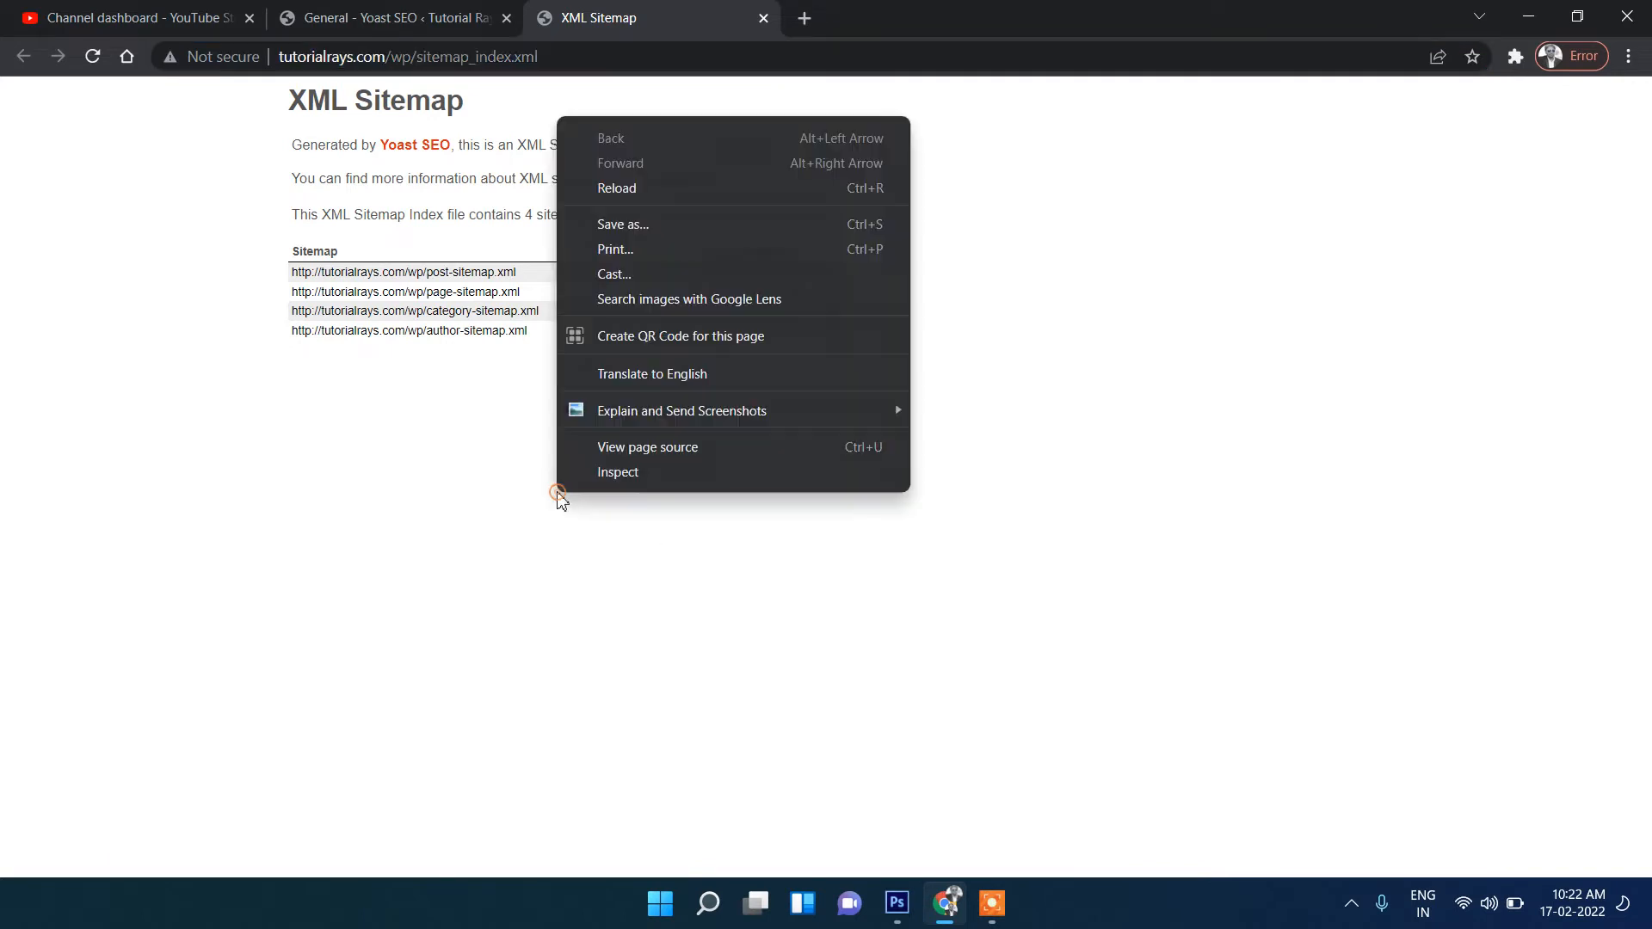
{"action": "left_click", "coordinate": [719, 452]}
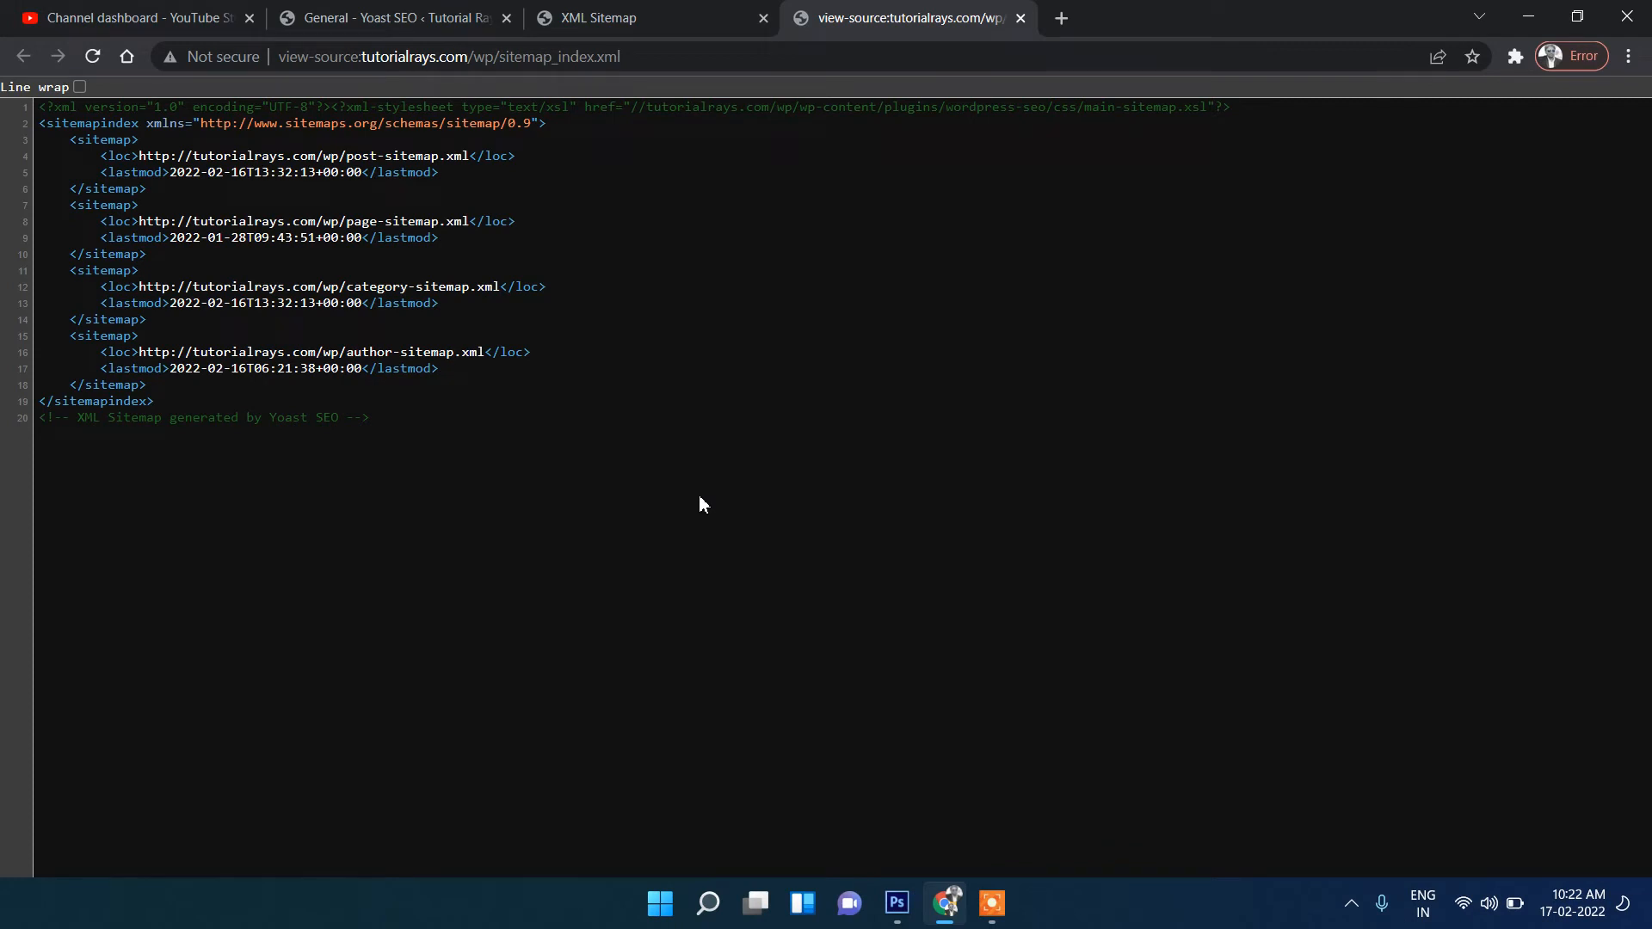
{"action": "triple_click", "coordinate": [103, 155]}
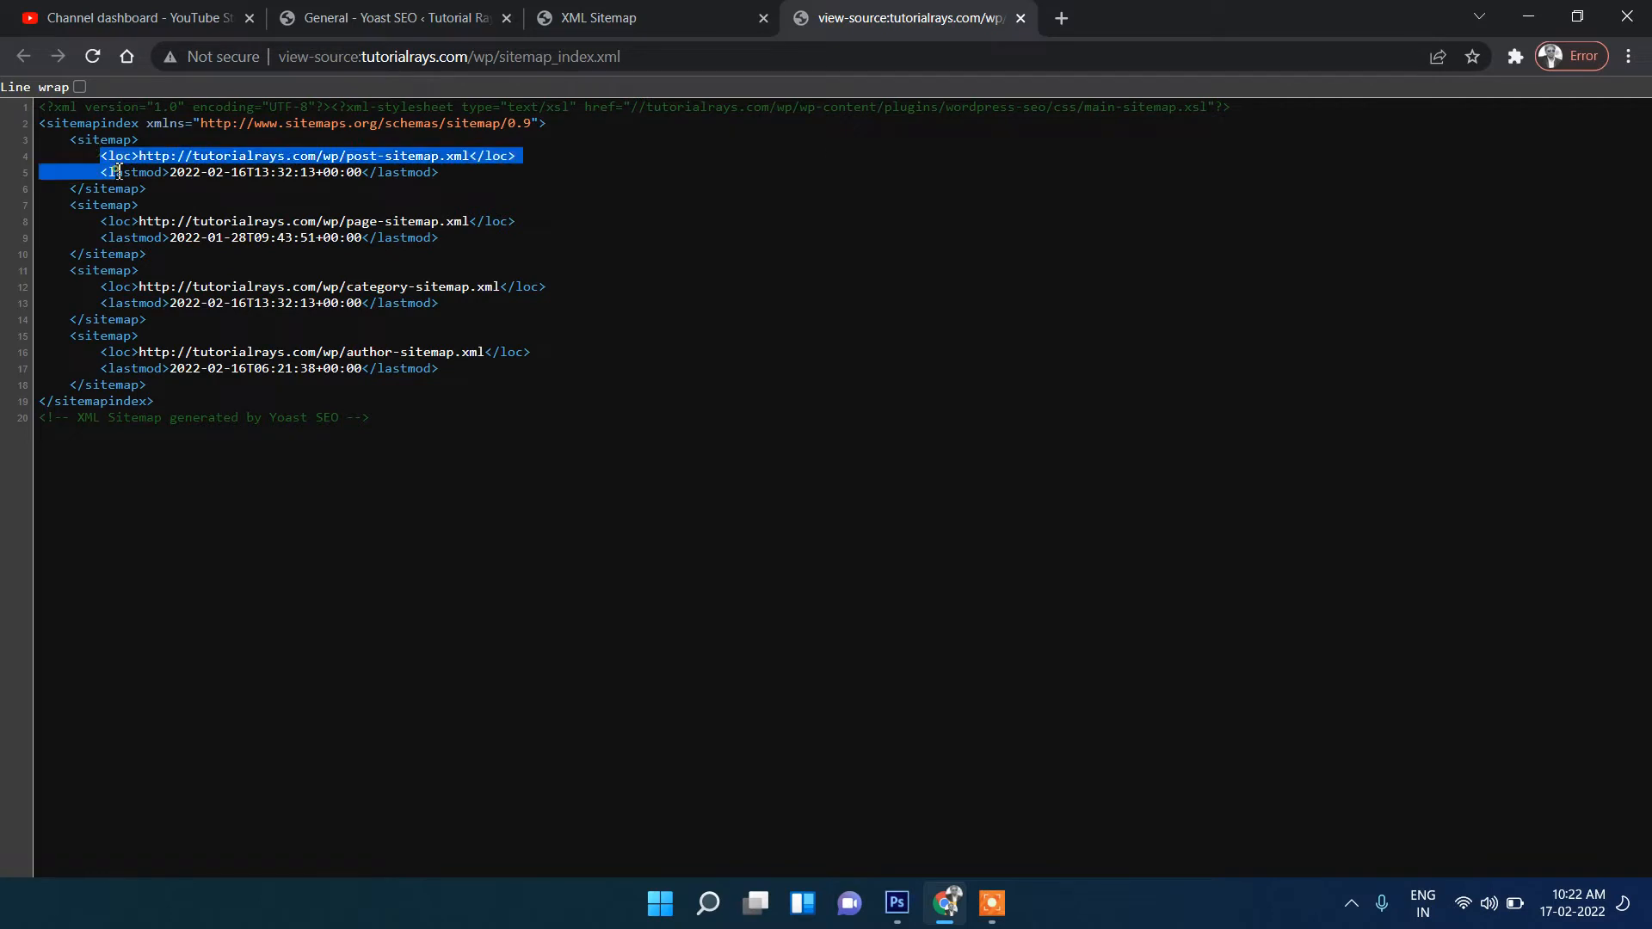
{"action": "left_click", "coordinate": [123, 205]}
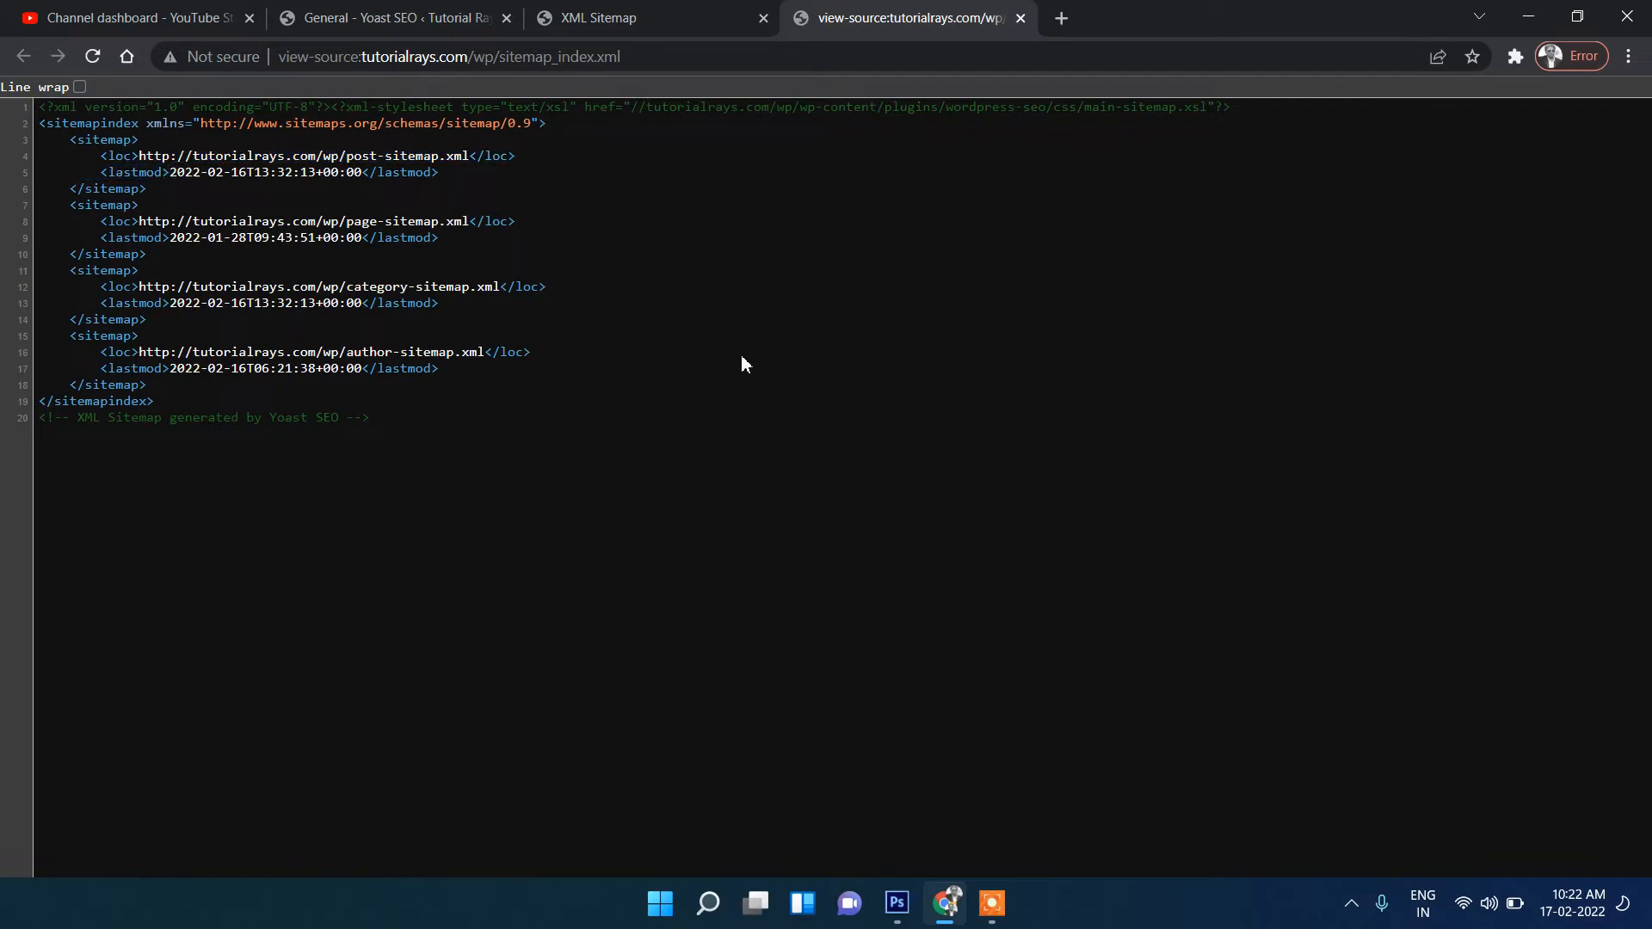
{"action": "left_click", "coordinate": [1020, 18]}
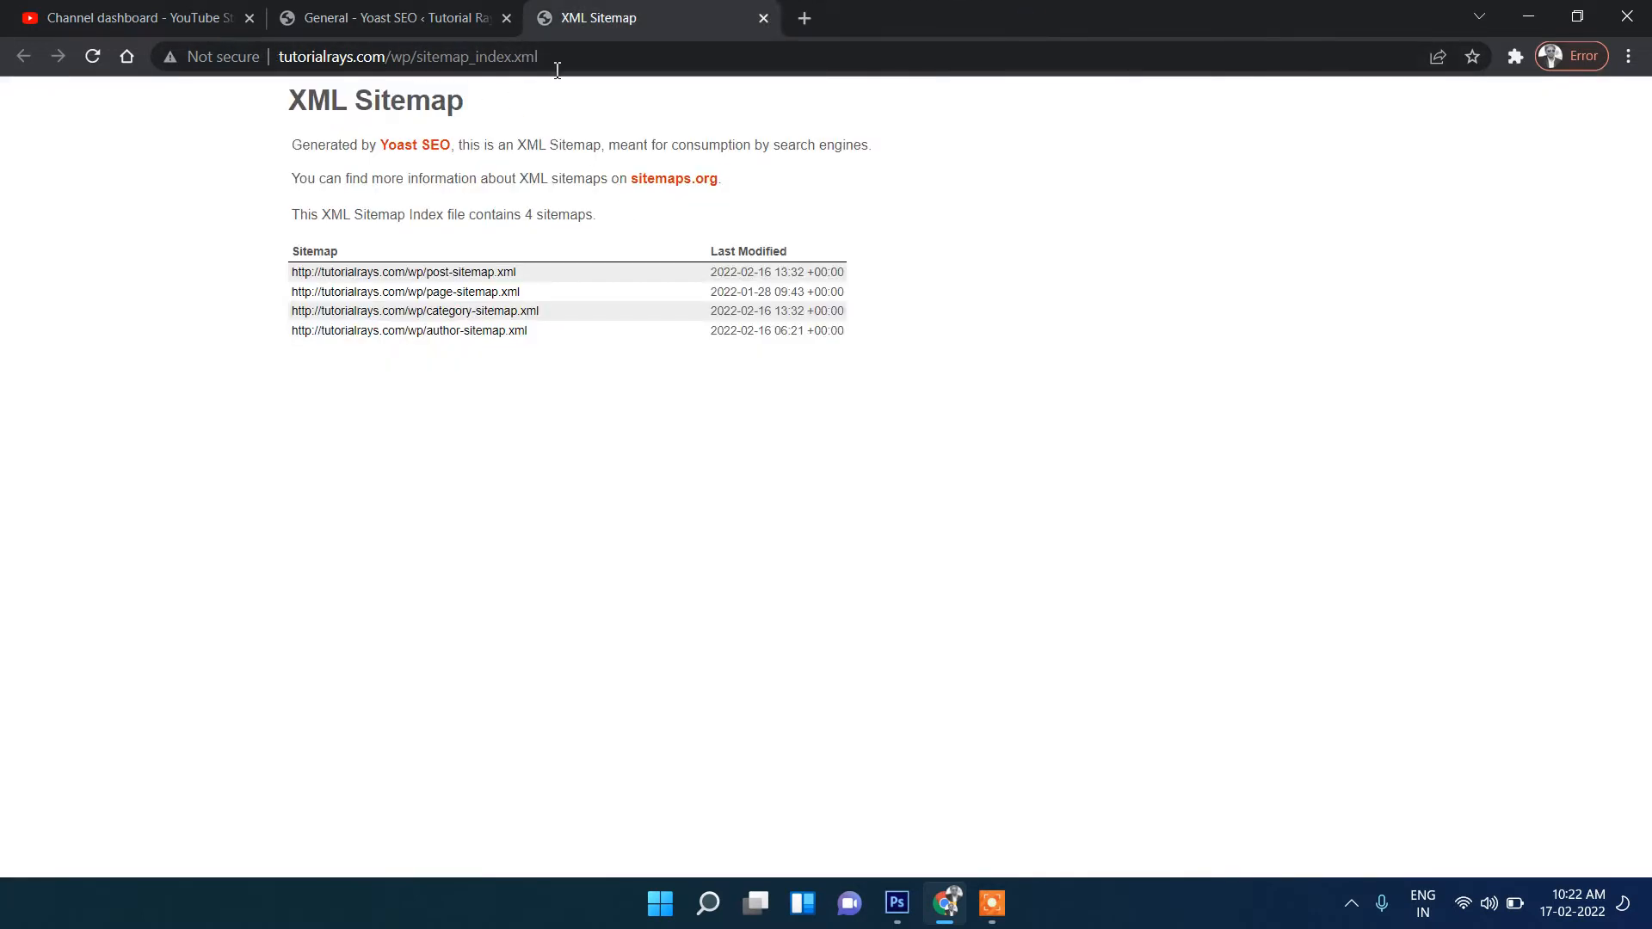
Search Google for "webmaster" in a new browser tab and open the Google Search Central result
{"action": "left_click", "coordinate": [802, 17]}
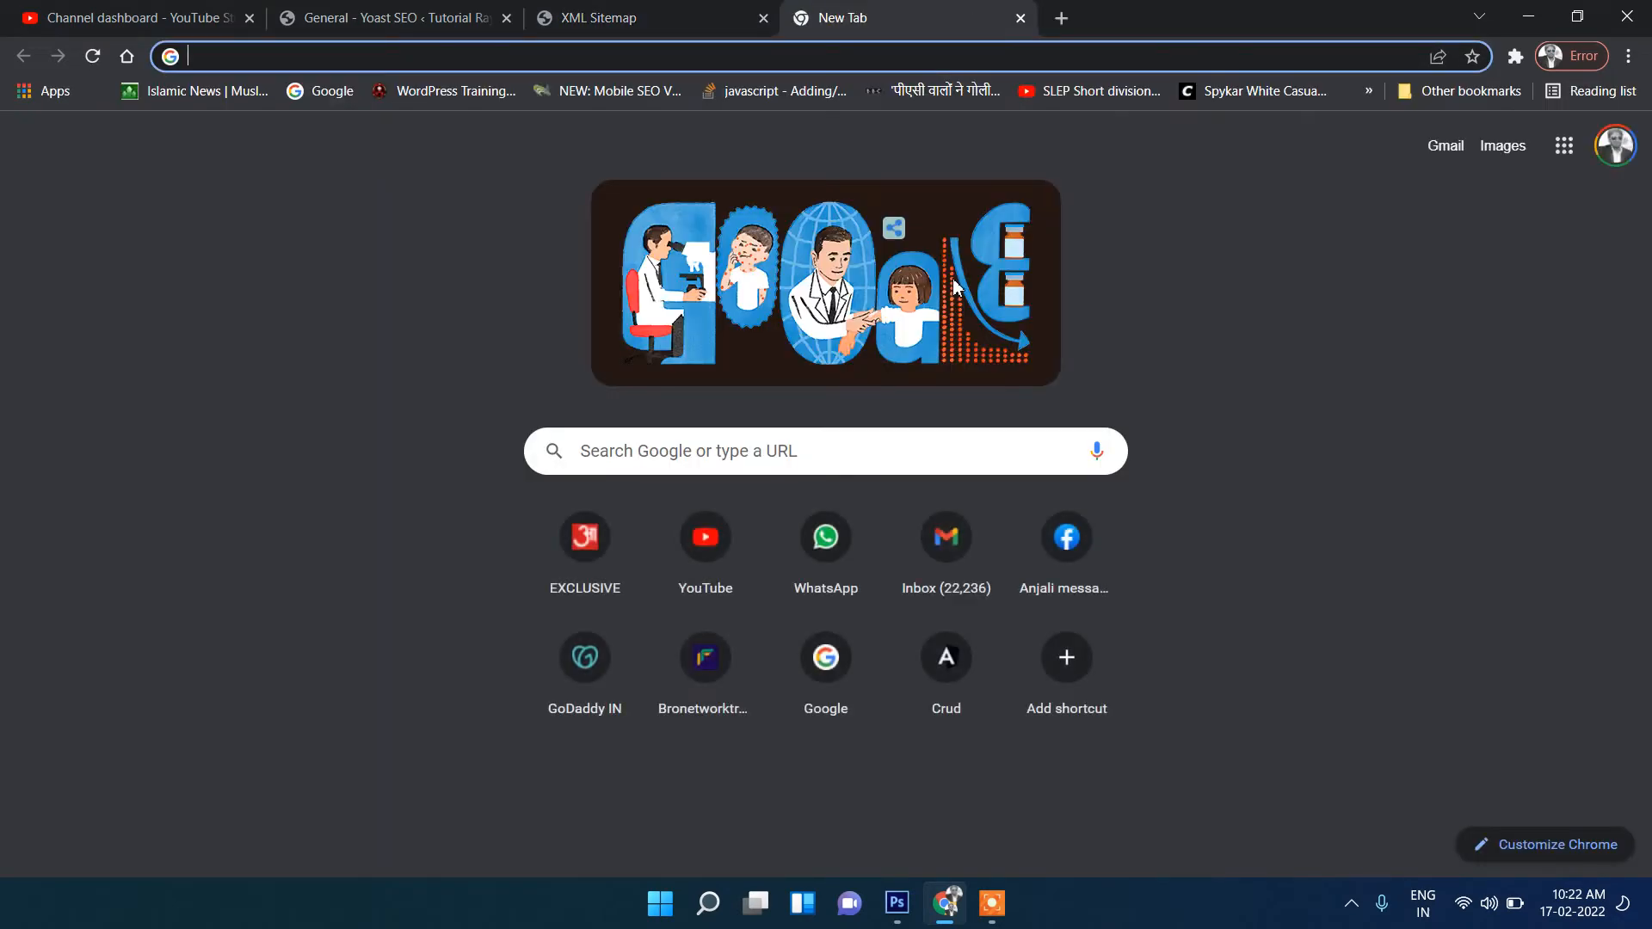
{"action": "type", "text": "webmaster"}
{"action": "key", "text": "Return"}
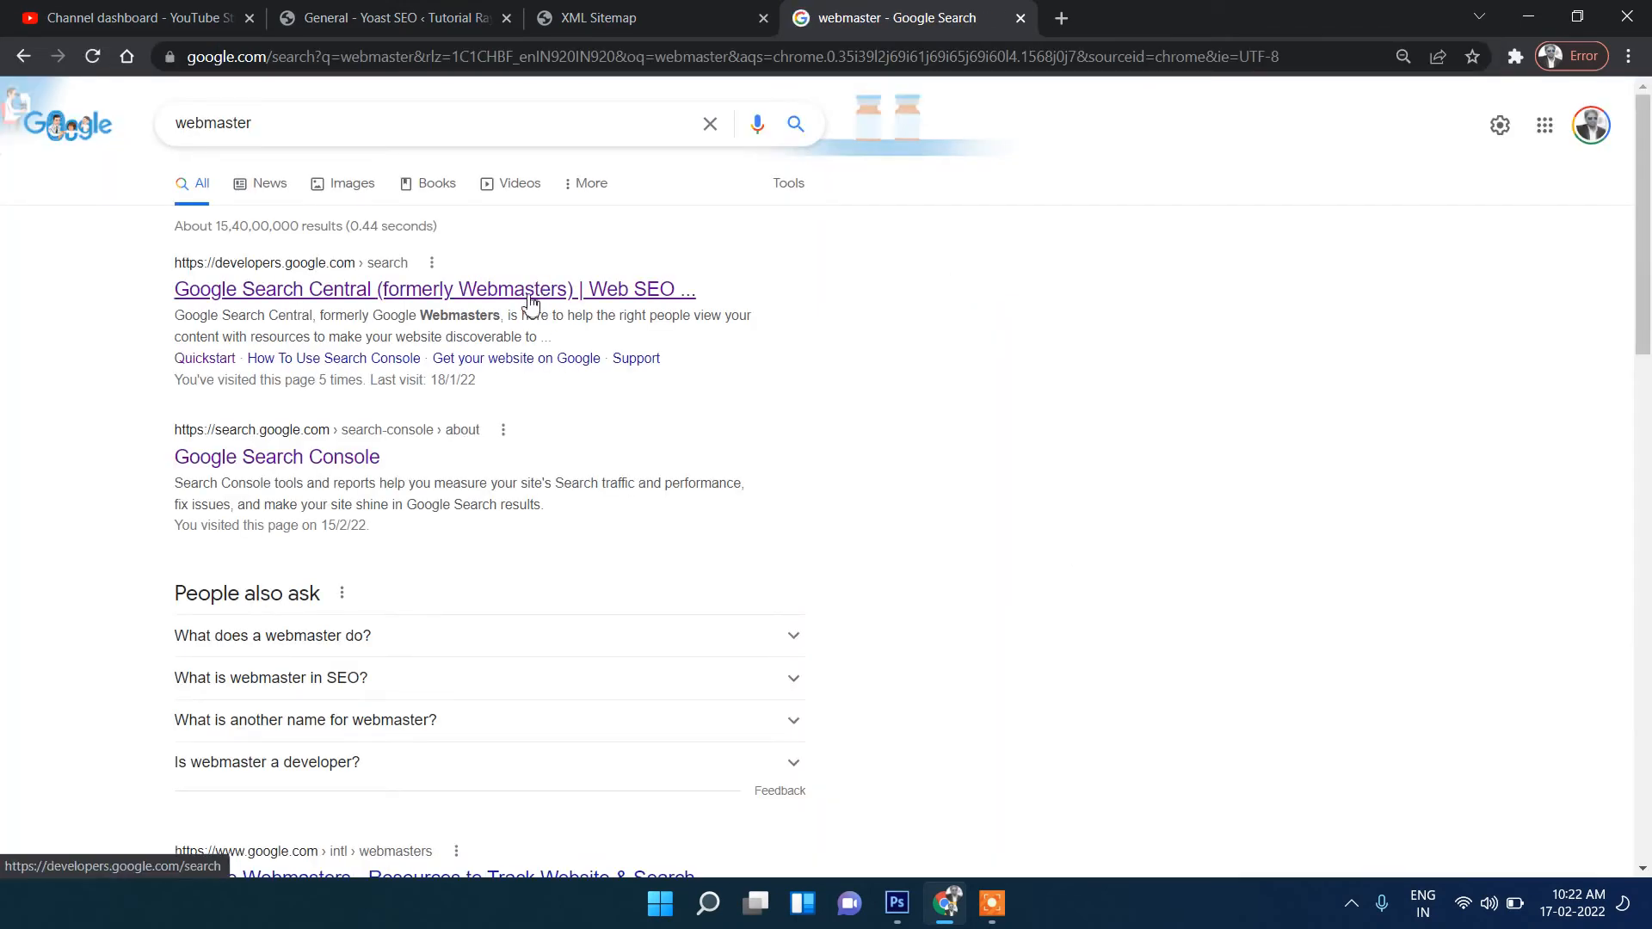
{"action": "left_click", "coordinate": [533, 292]}
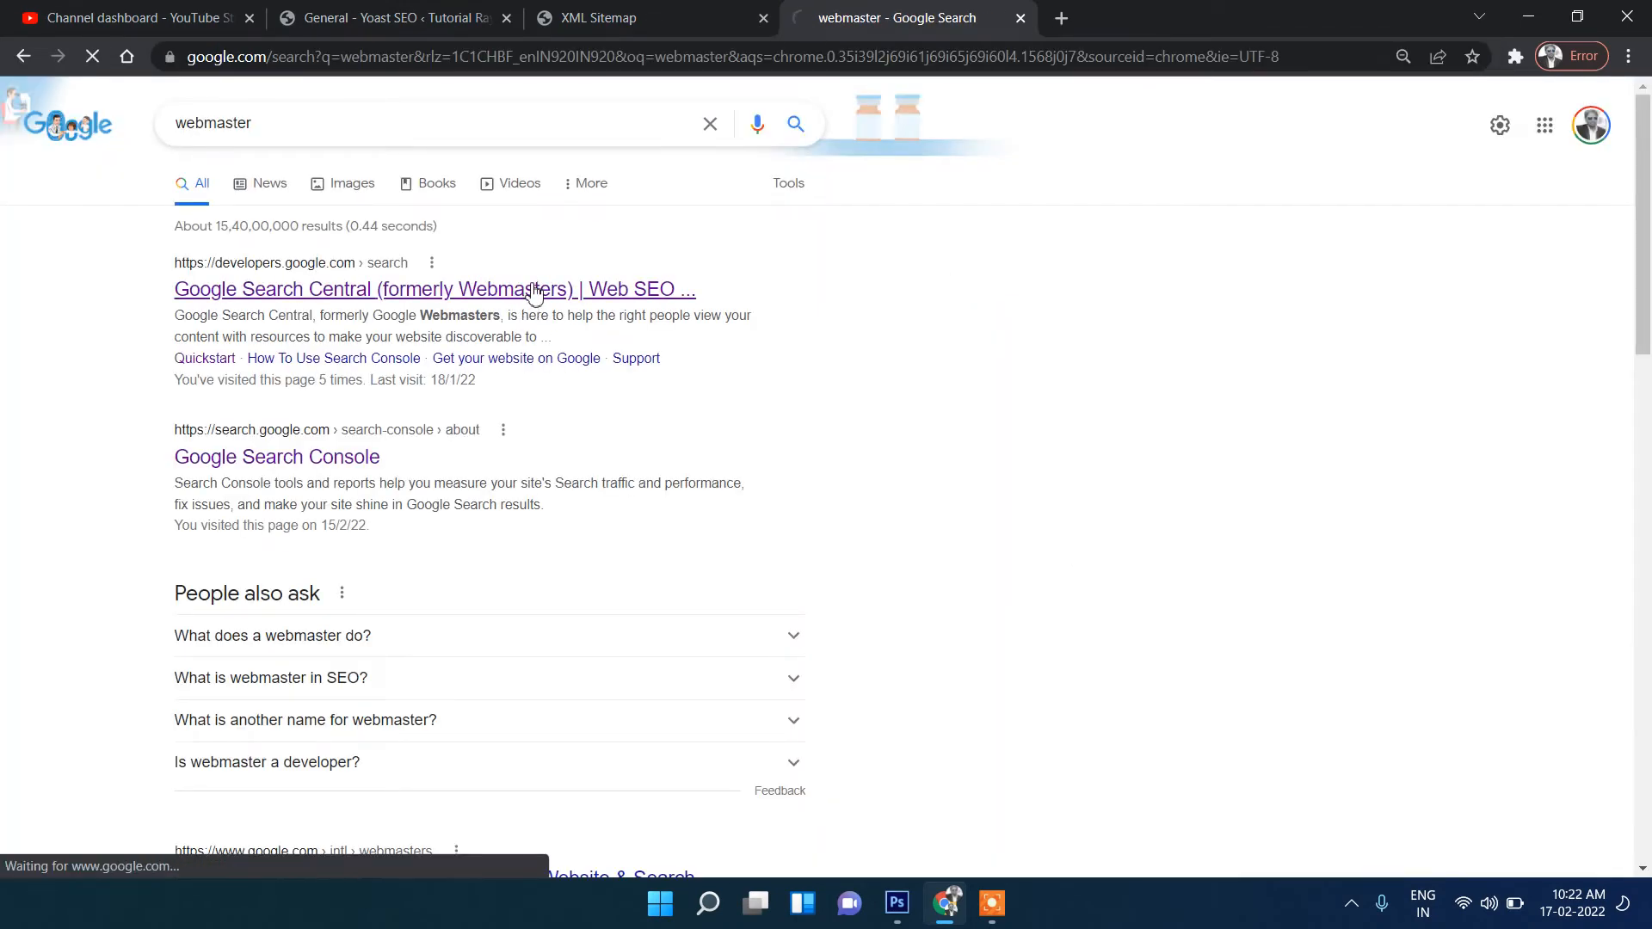
Switch Google Search Central to the Acesoftech Academy account, decline the developer profile offer and look over the Google Developers page
{"action": "left_click", "coordinate": [1590, 103]}
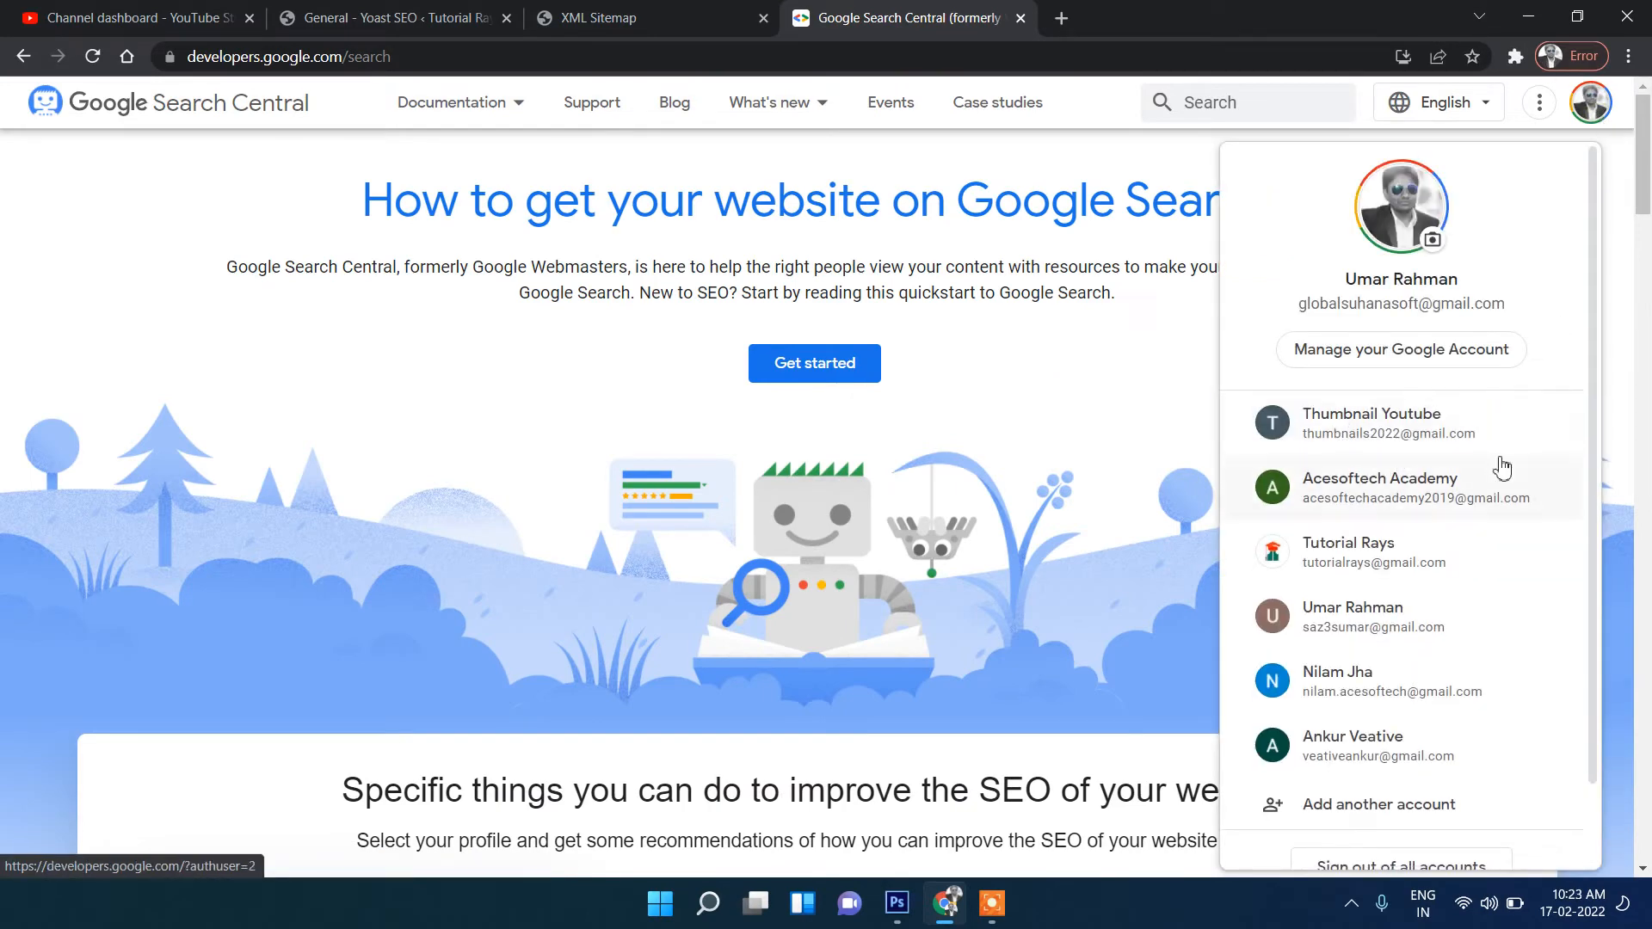
{"action": "left_click", "coordinate": [1368, 503]}
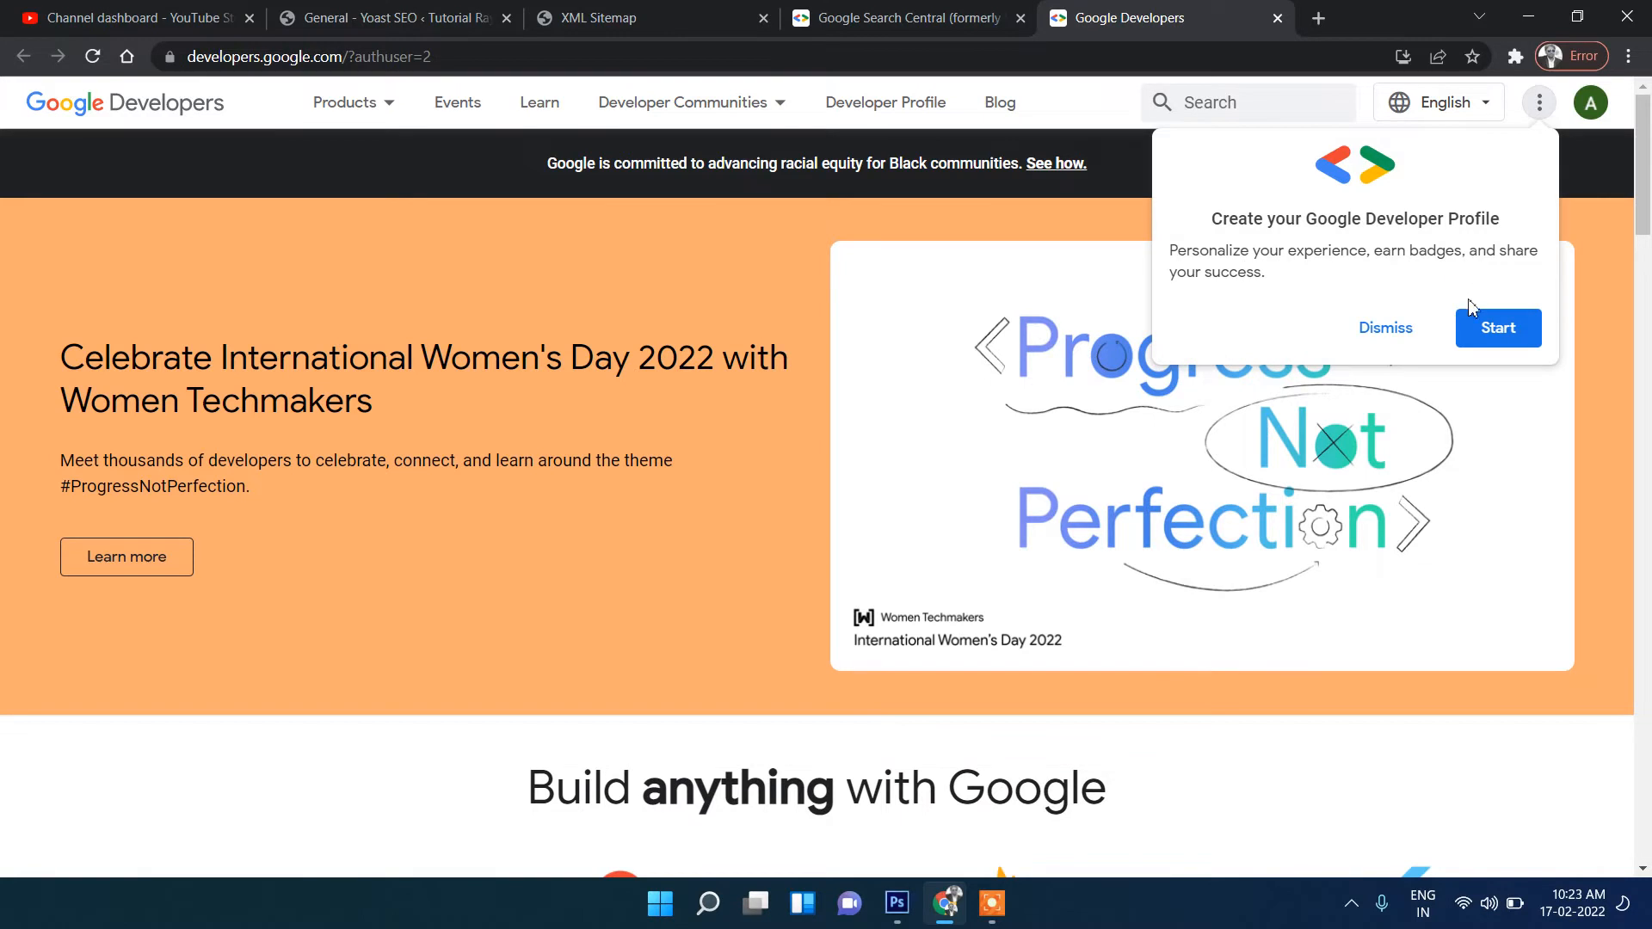
{"action": "left_click", "coordinate": [1466, 329]}
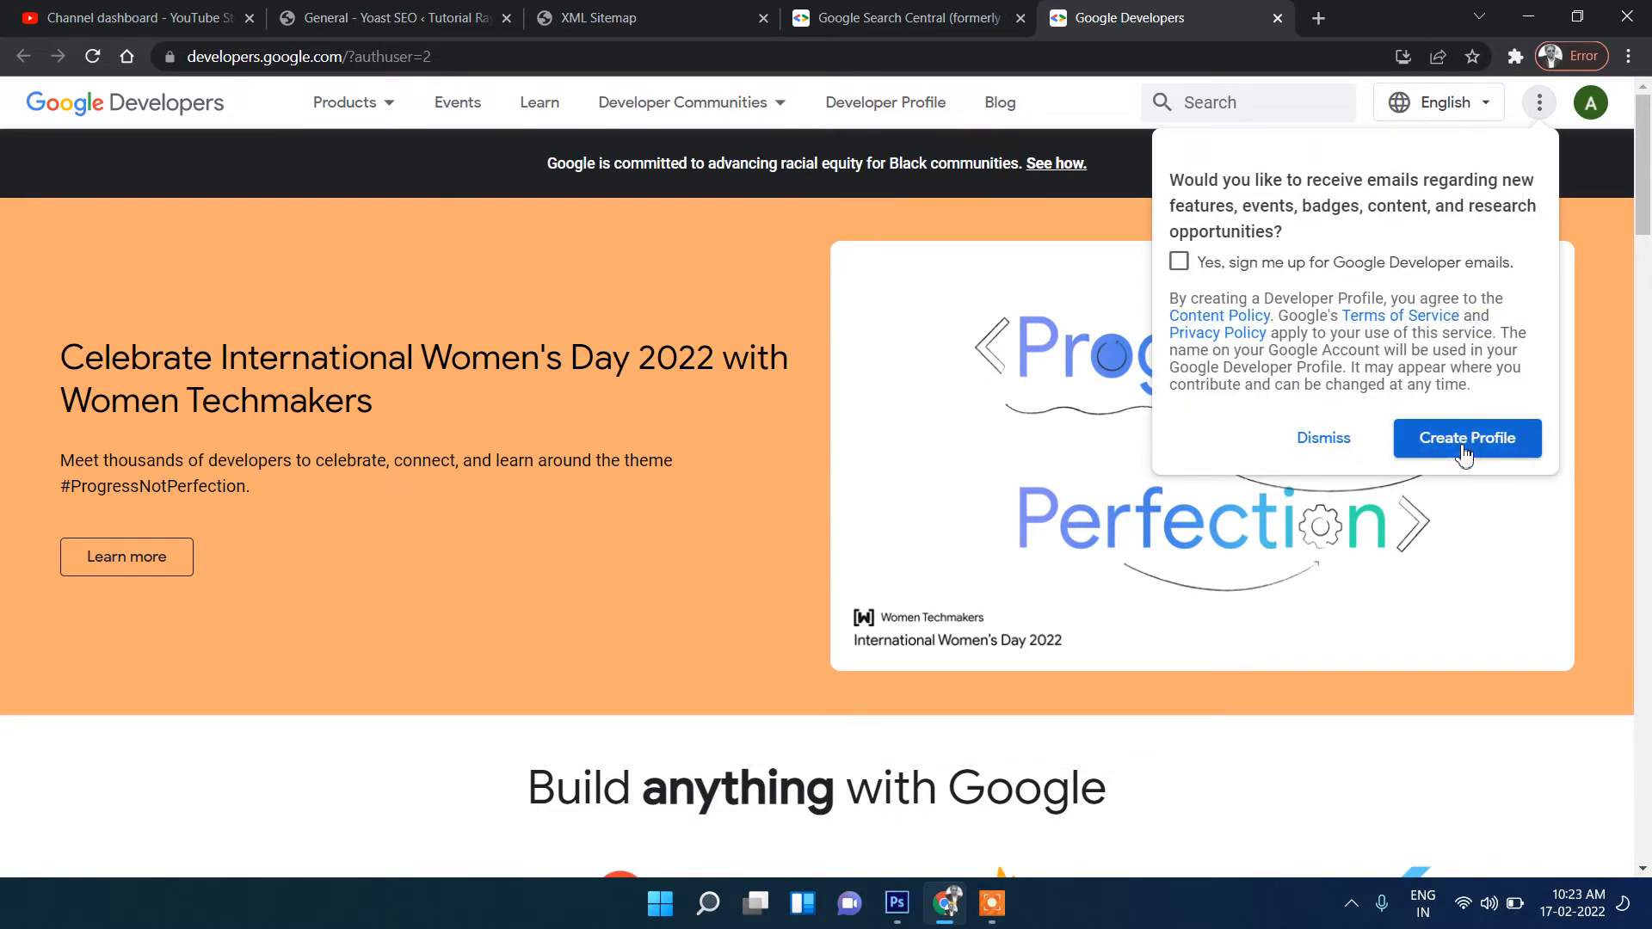
{"action": "left_click", "coordinate": [1319, 443]}
{"action": "scroll", "coordinate": [964, 326], "scroll_direction": "down", "scroll_amount": 10}
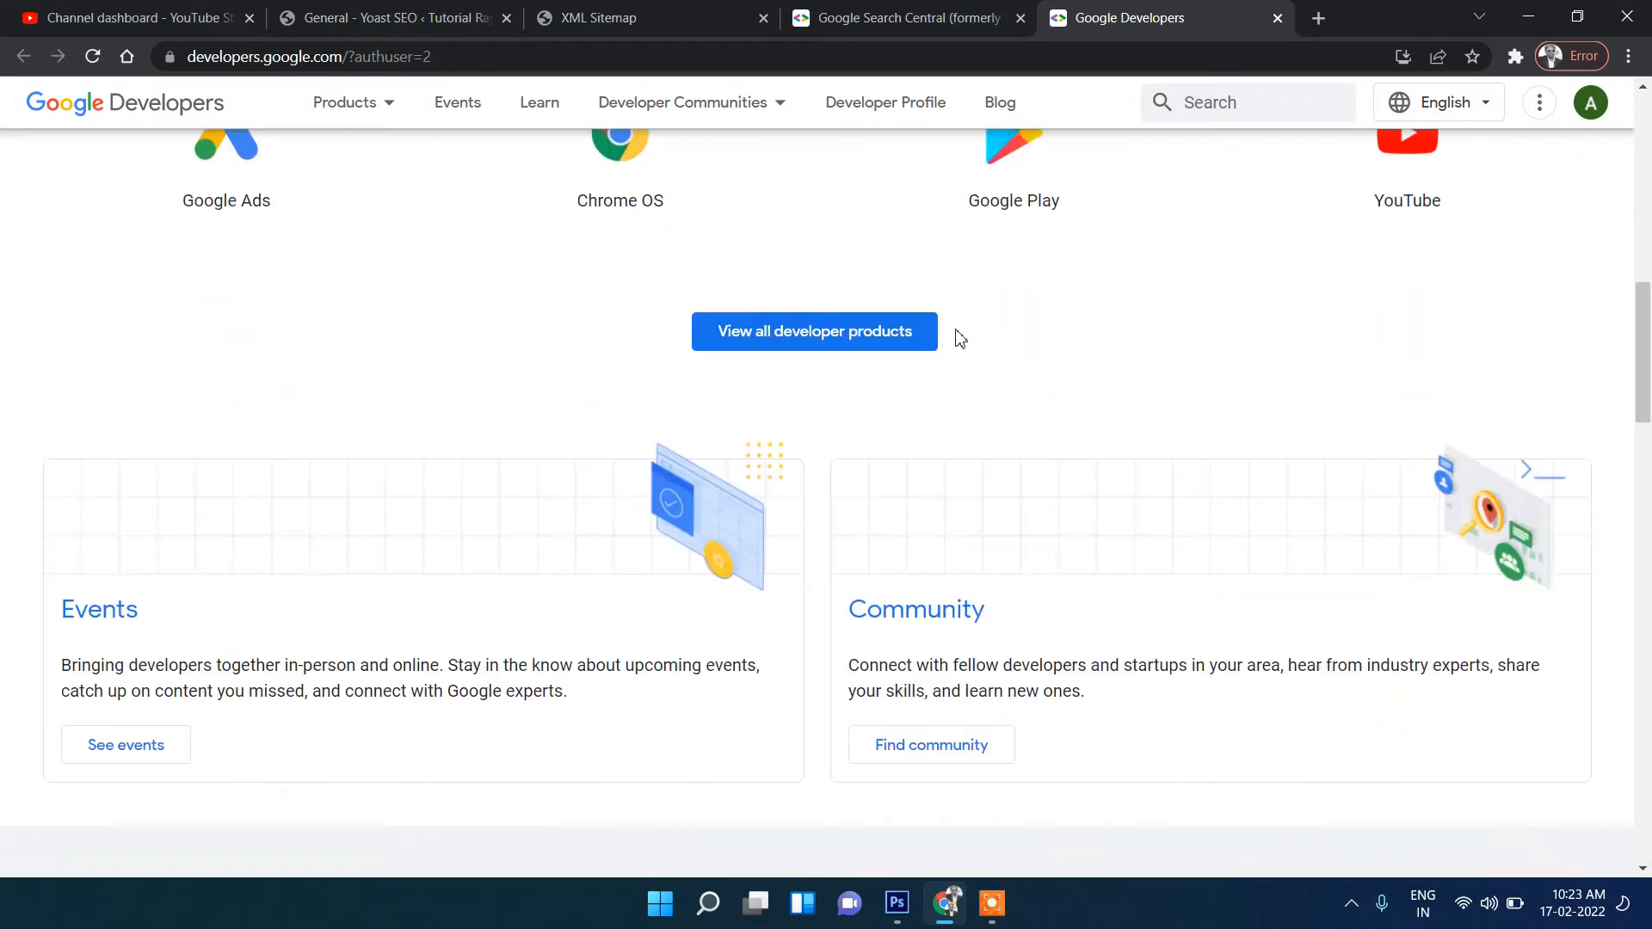
{"action": "scroll", "coordinate": [953, 339], "scroll_direction": "up", "scroll_amount": 10}
Search the web for "search console" and start Google Search Console from its introduction page
{"action": "left_click", "coordinate": [451, 57]}
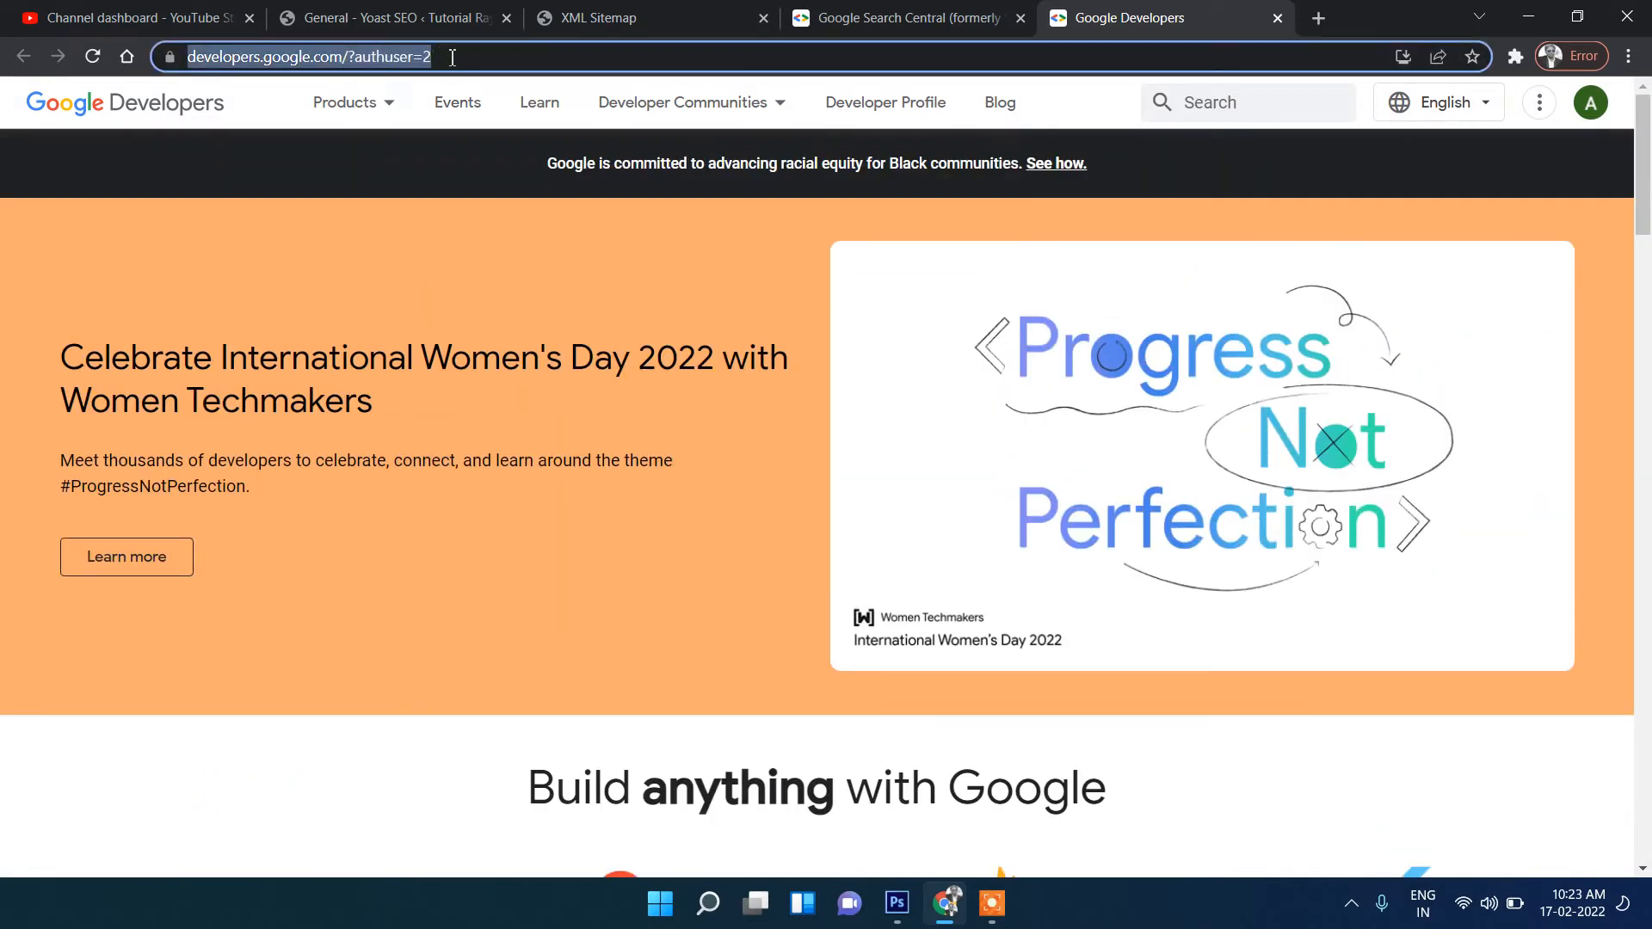
{"action": "type", "text": "search con"}
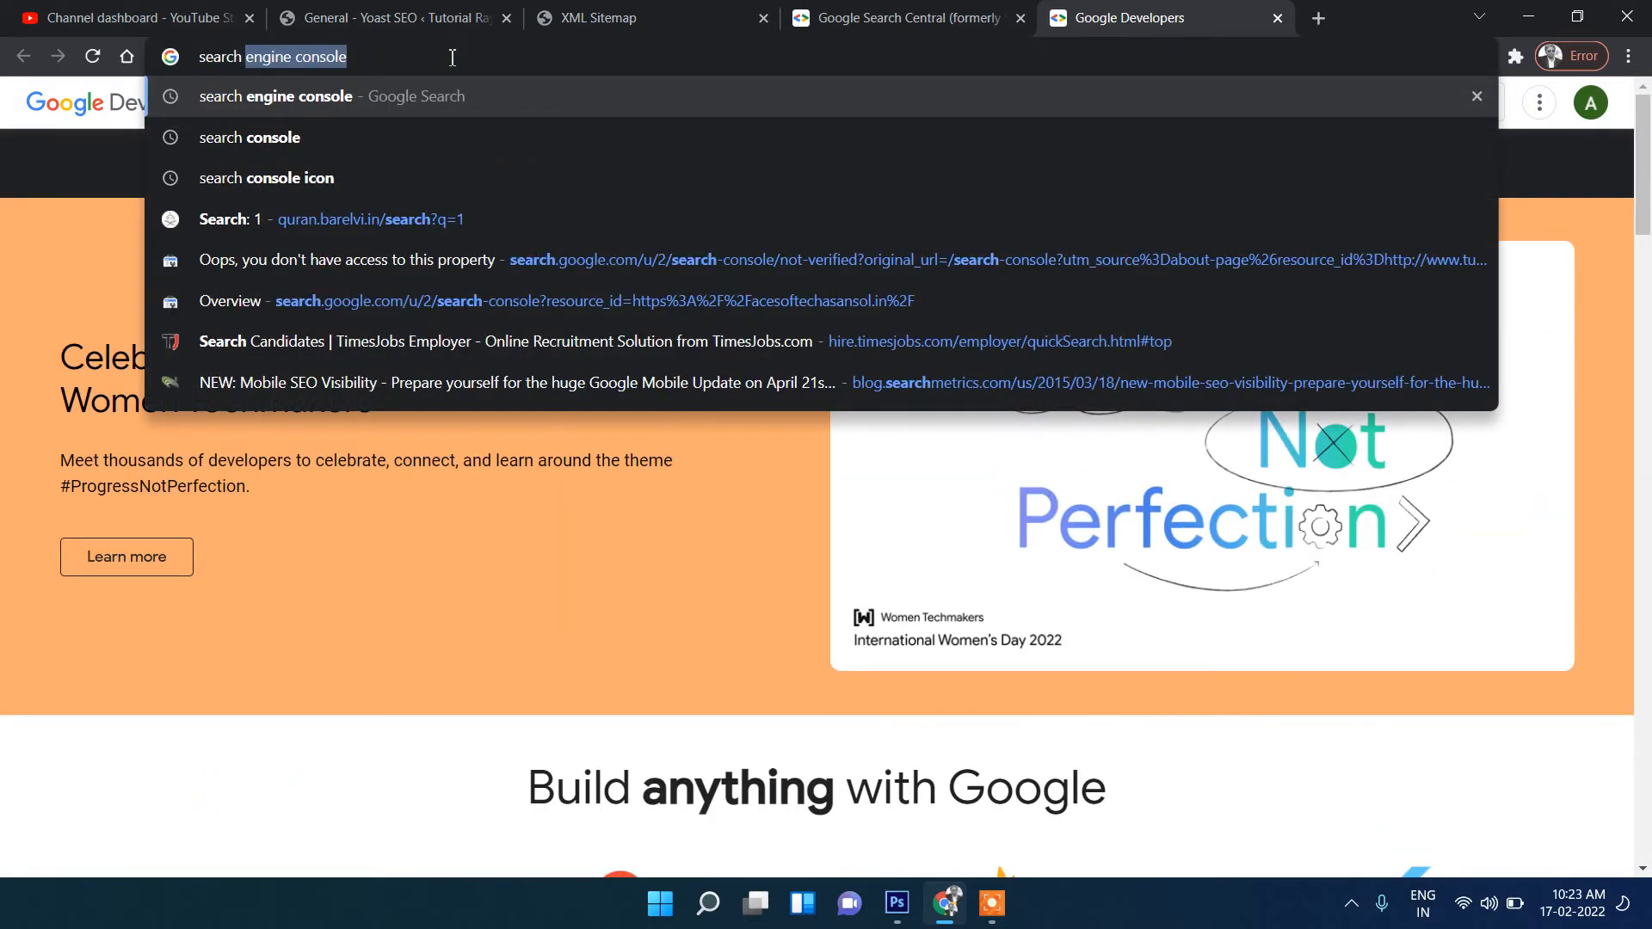
{"action": "type", "text": "sole"}
{"action": "key", "text": "Return"}
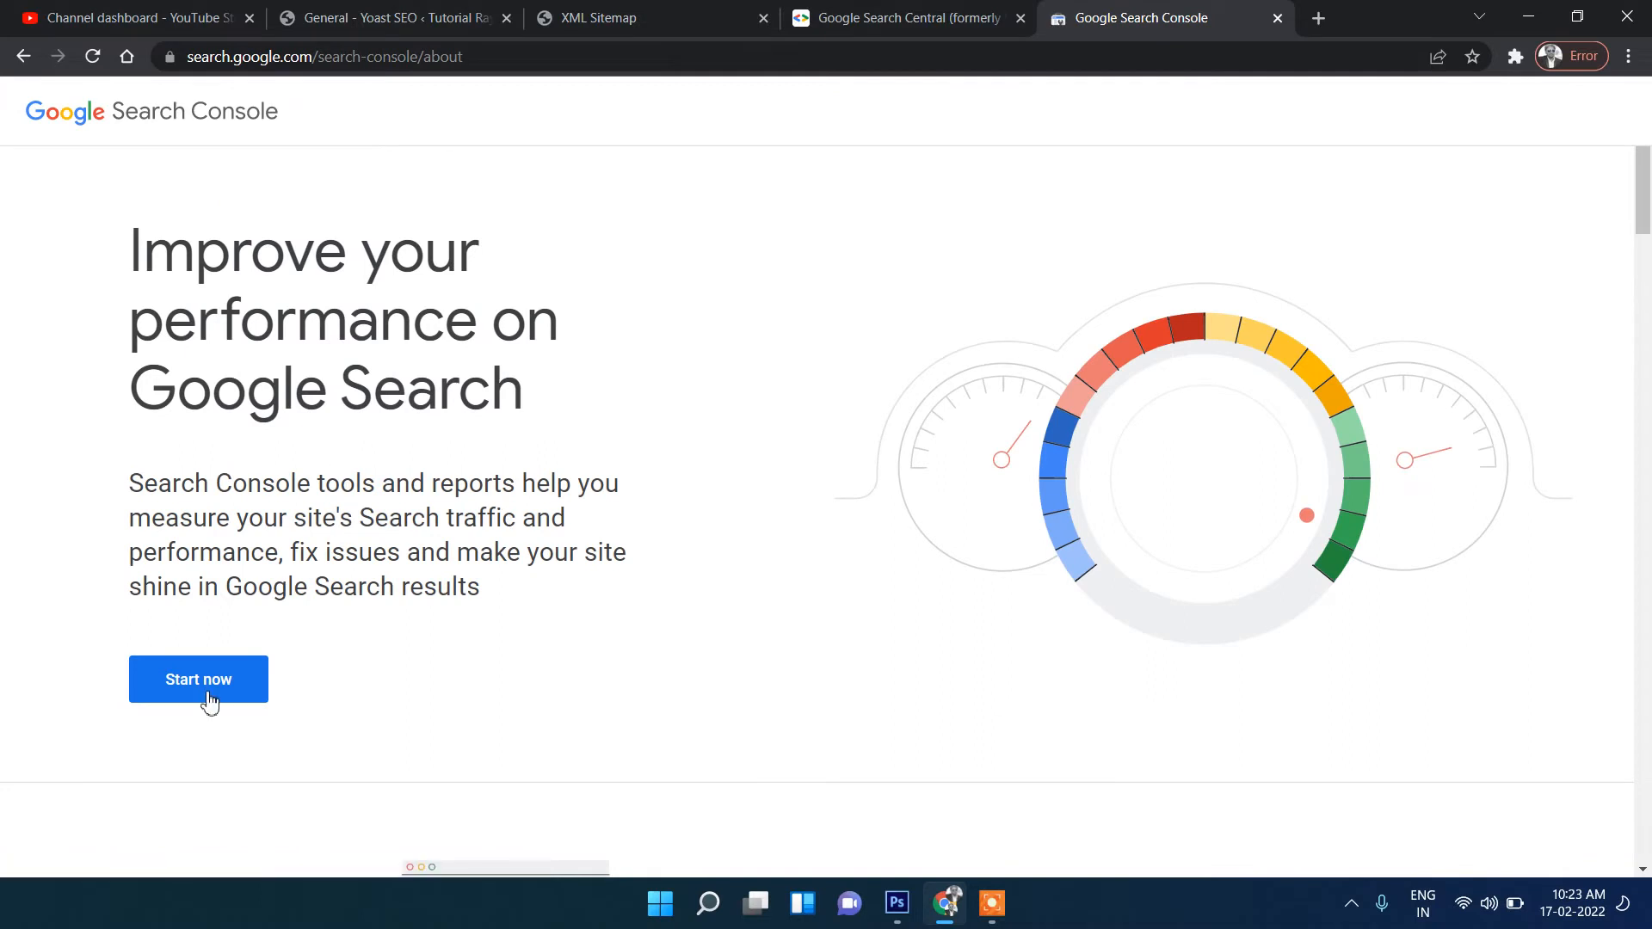
{"action": "left_click", "coordinate": [209, 699]}
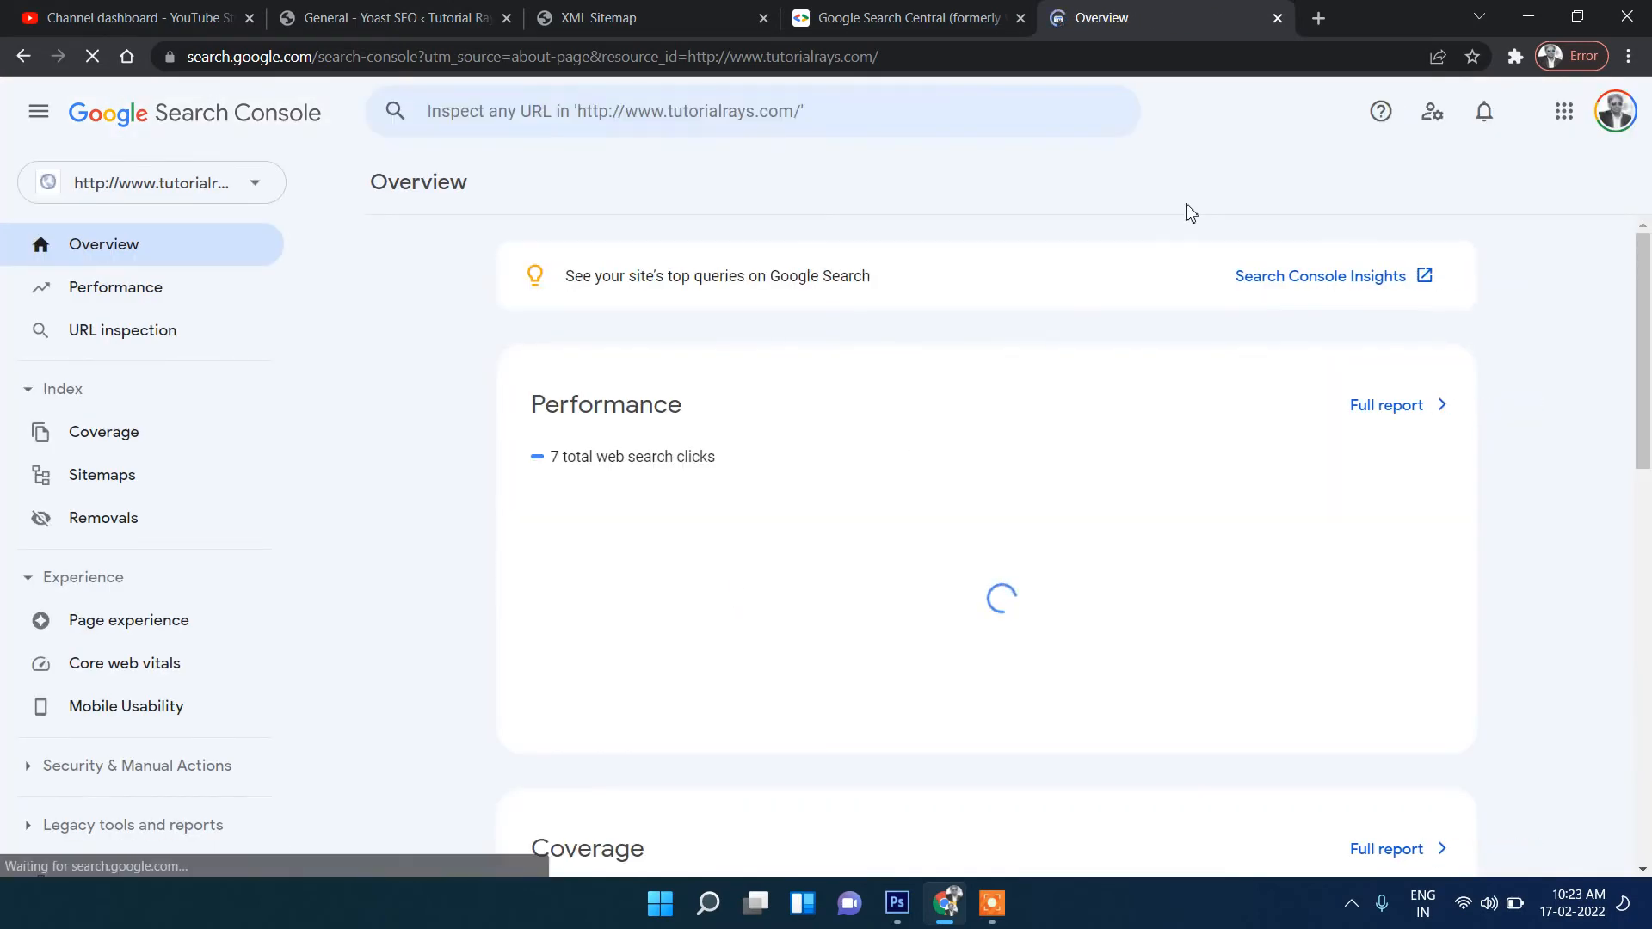
{"action": "left_click", "coordinate": [1615, 111]}
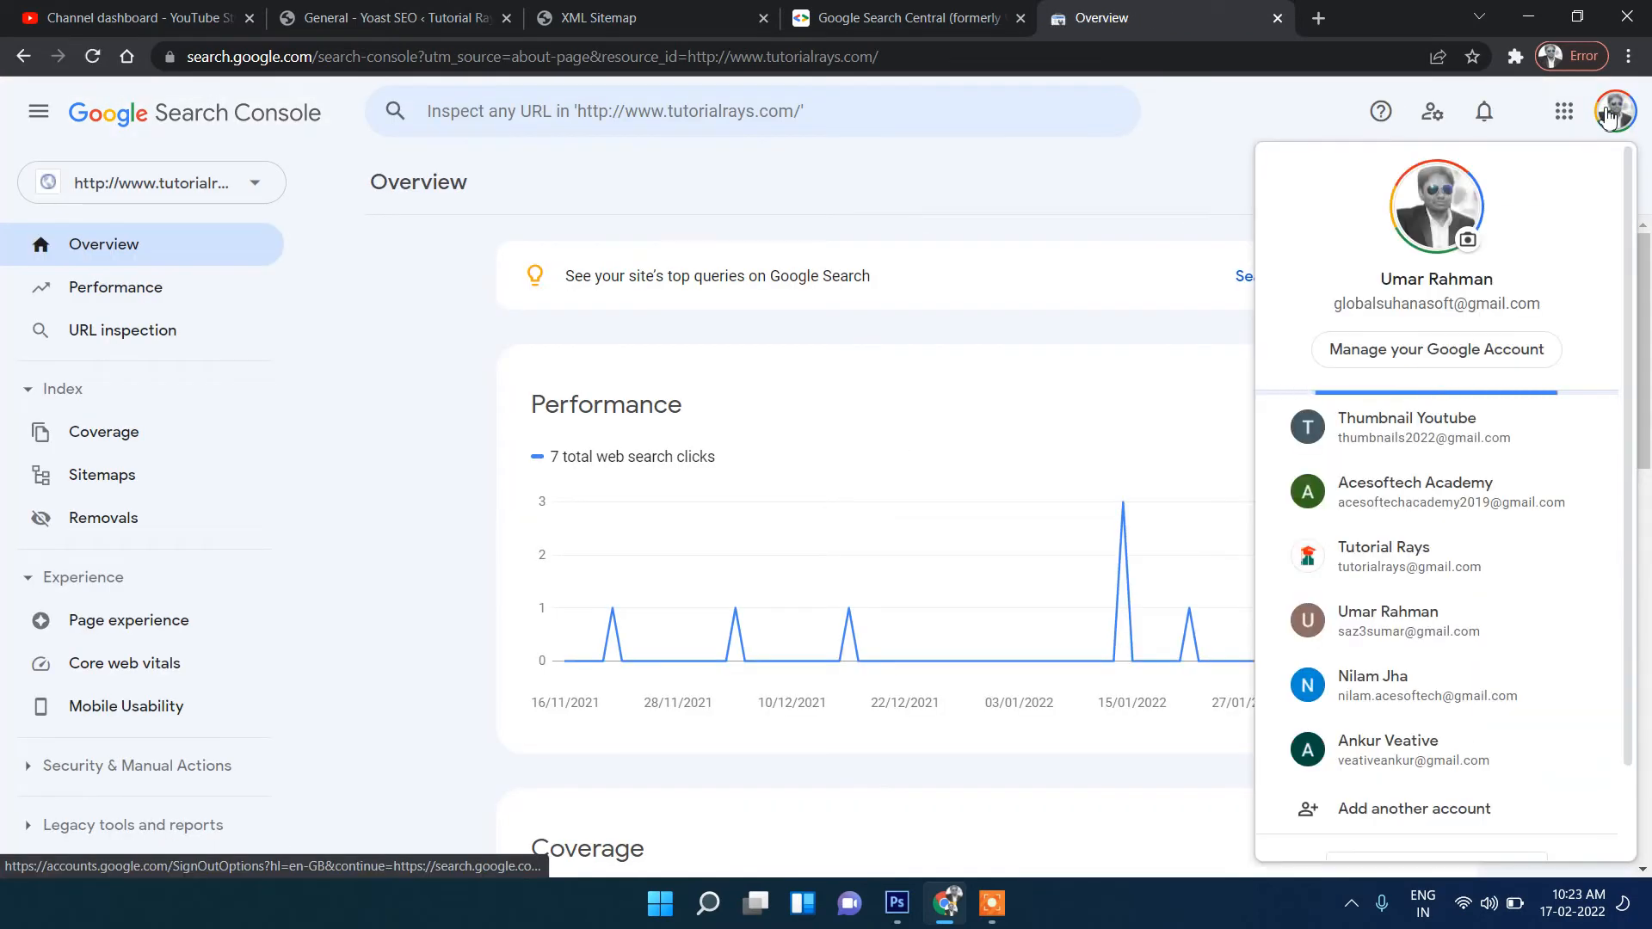
{"action": "left_click", "coordinate": [1449, 486]}
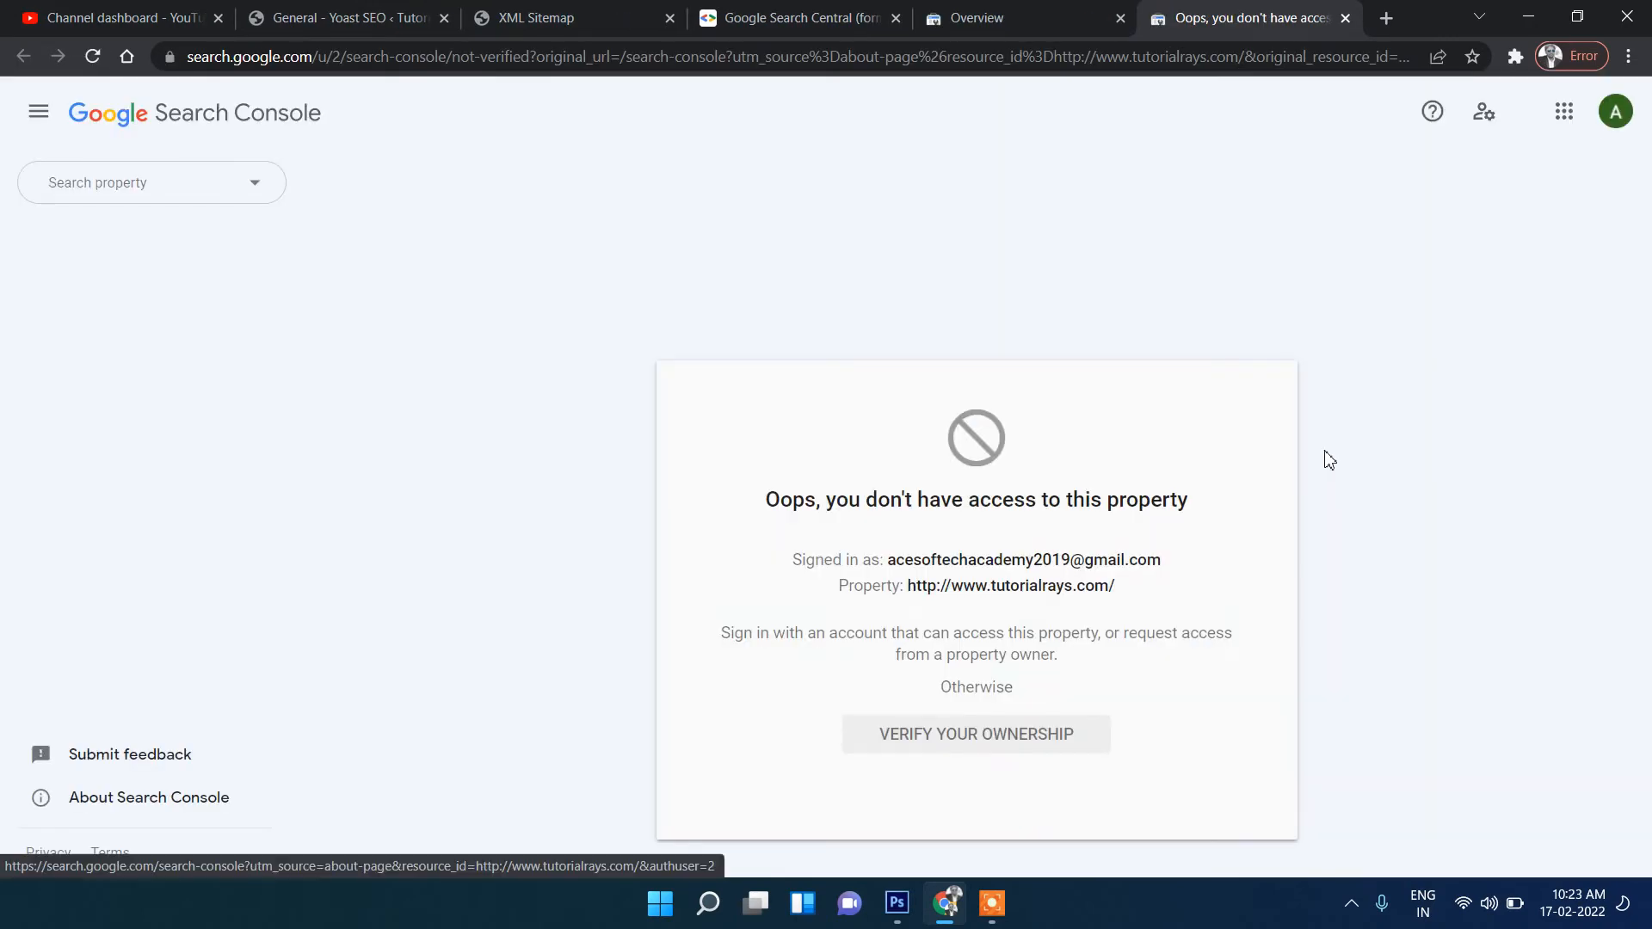
{"action": "left_click", "coordinate": [186, 191]}
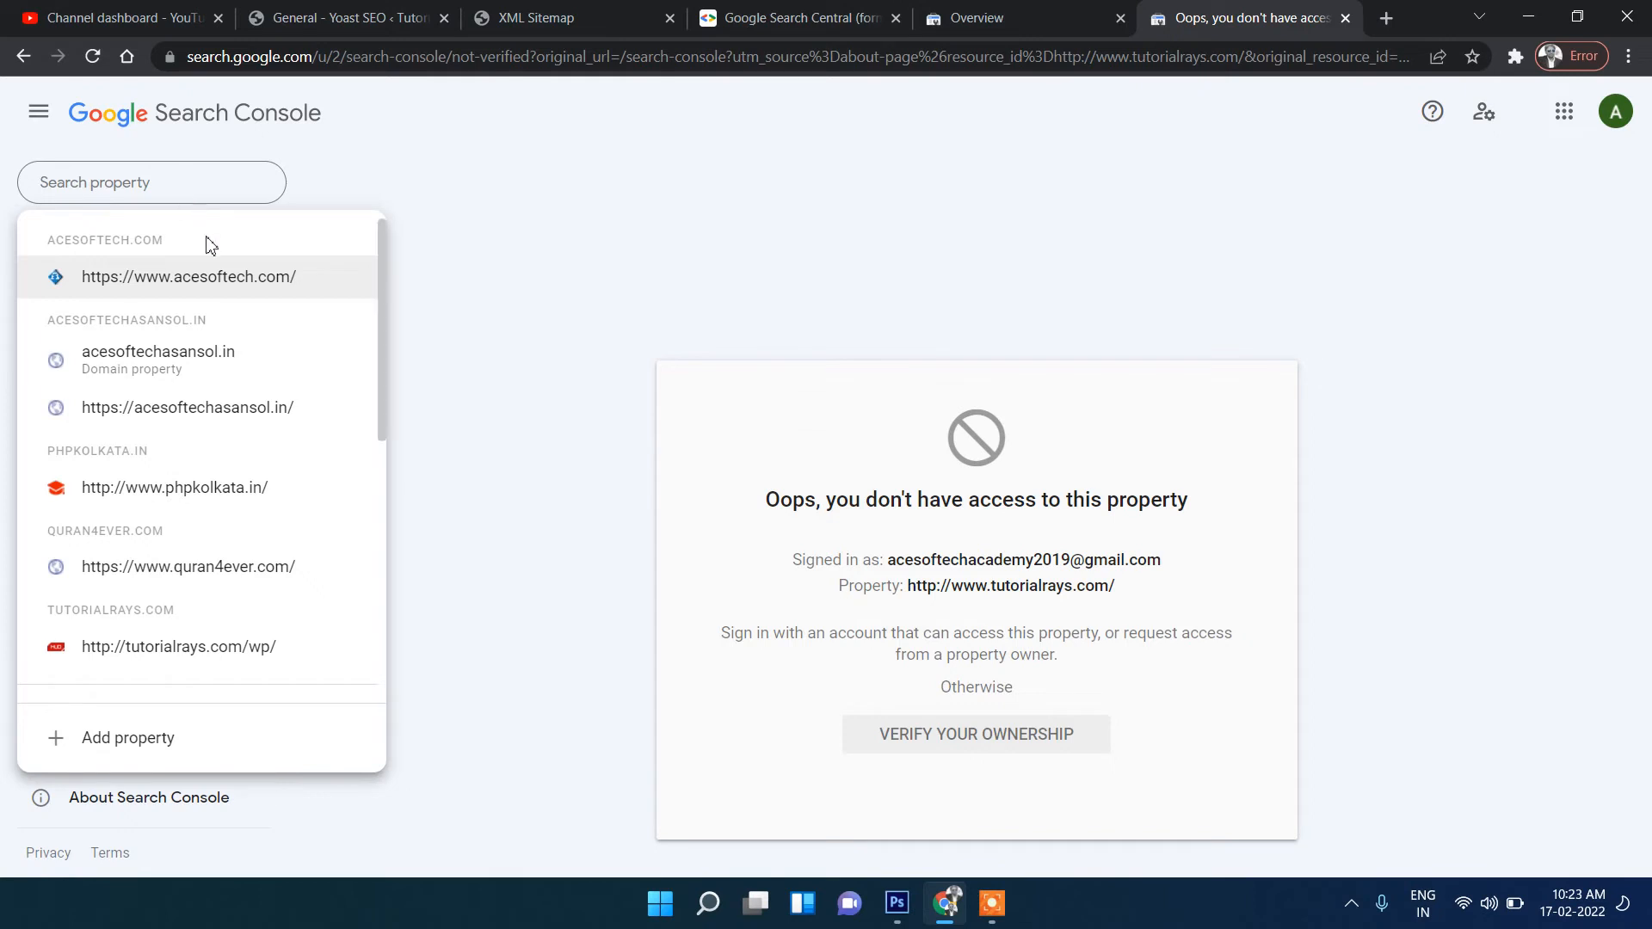
{"action": "left_click", "coordinate": [215, 652]}
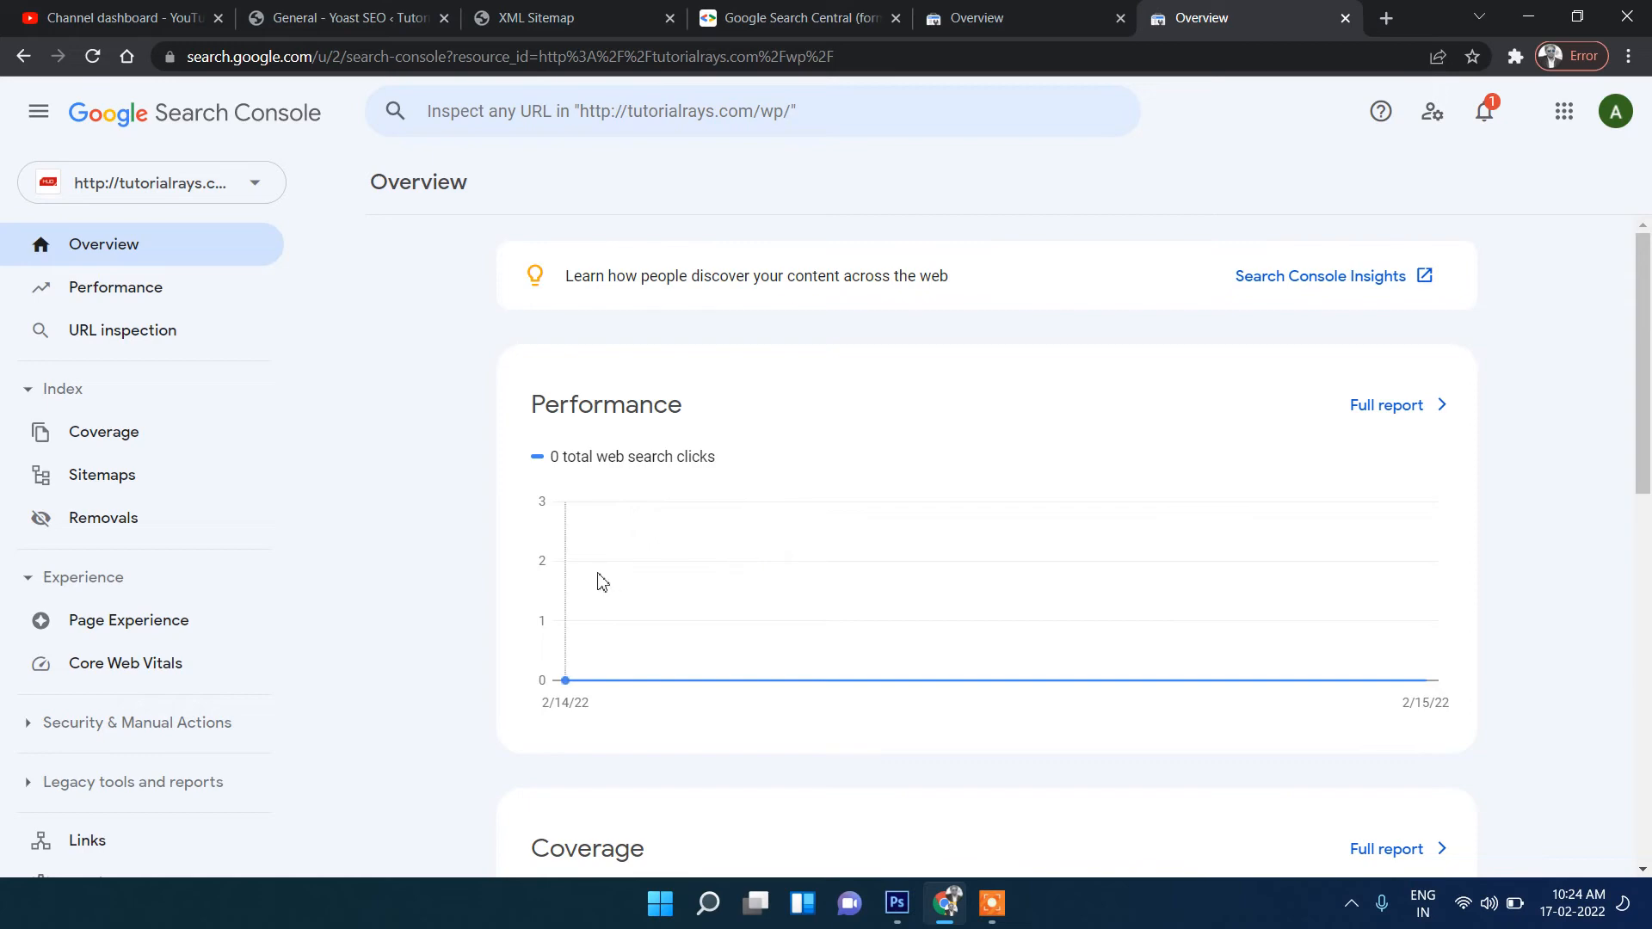
{"action": "mouse_move", "coordinate": [602, 579]}
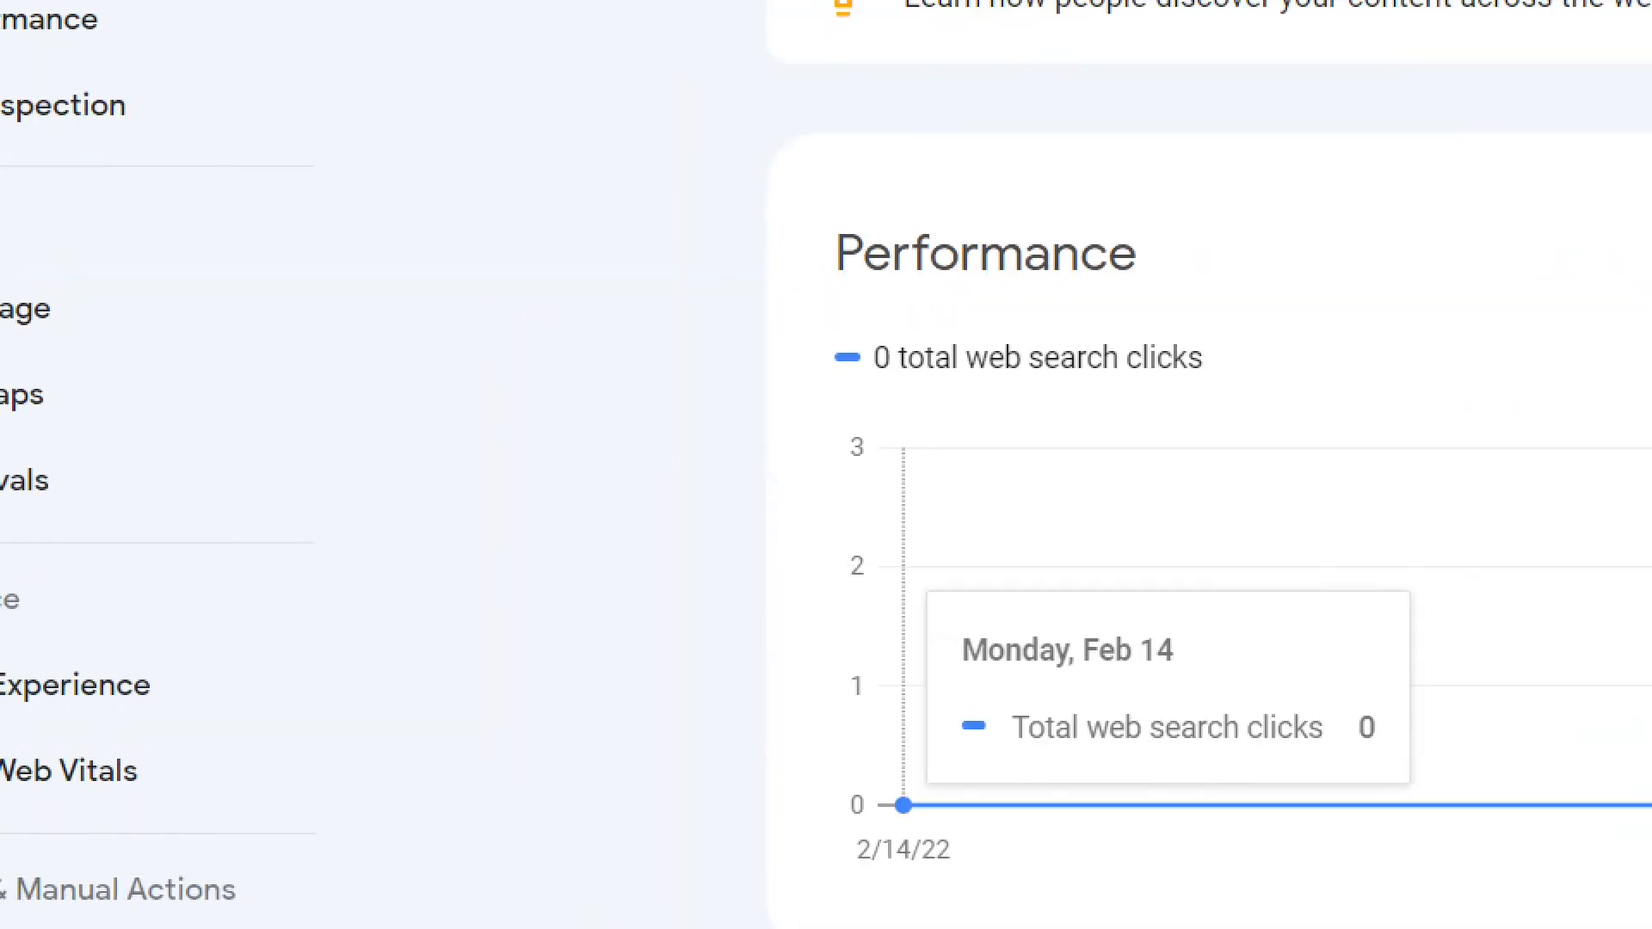
{"action": "left_click_drag", "start_coordinate": [137, 474], "coordinate": [248, 420]}
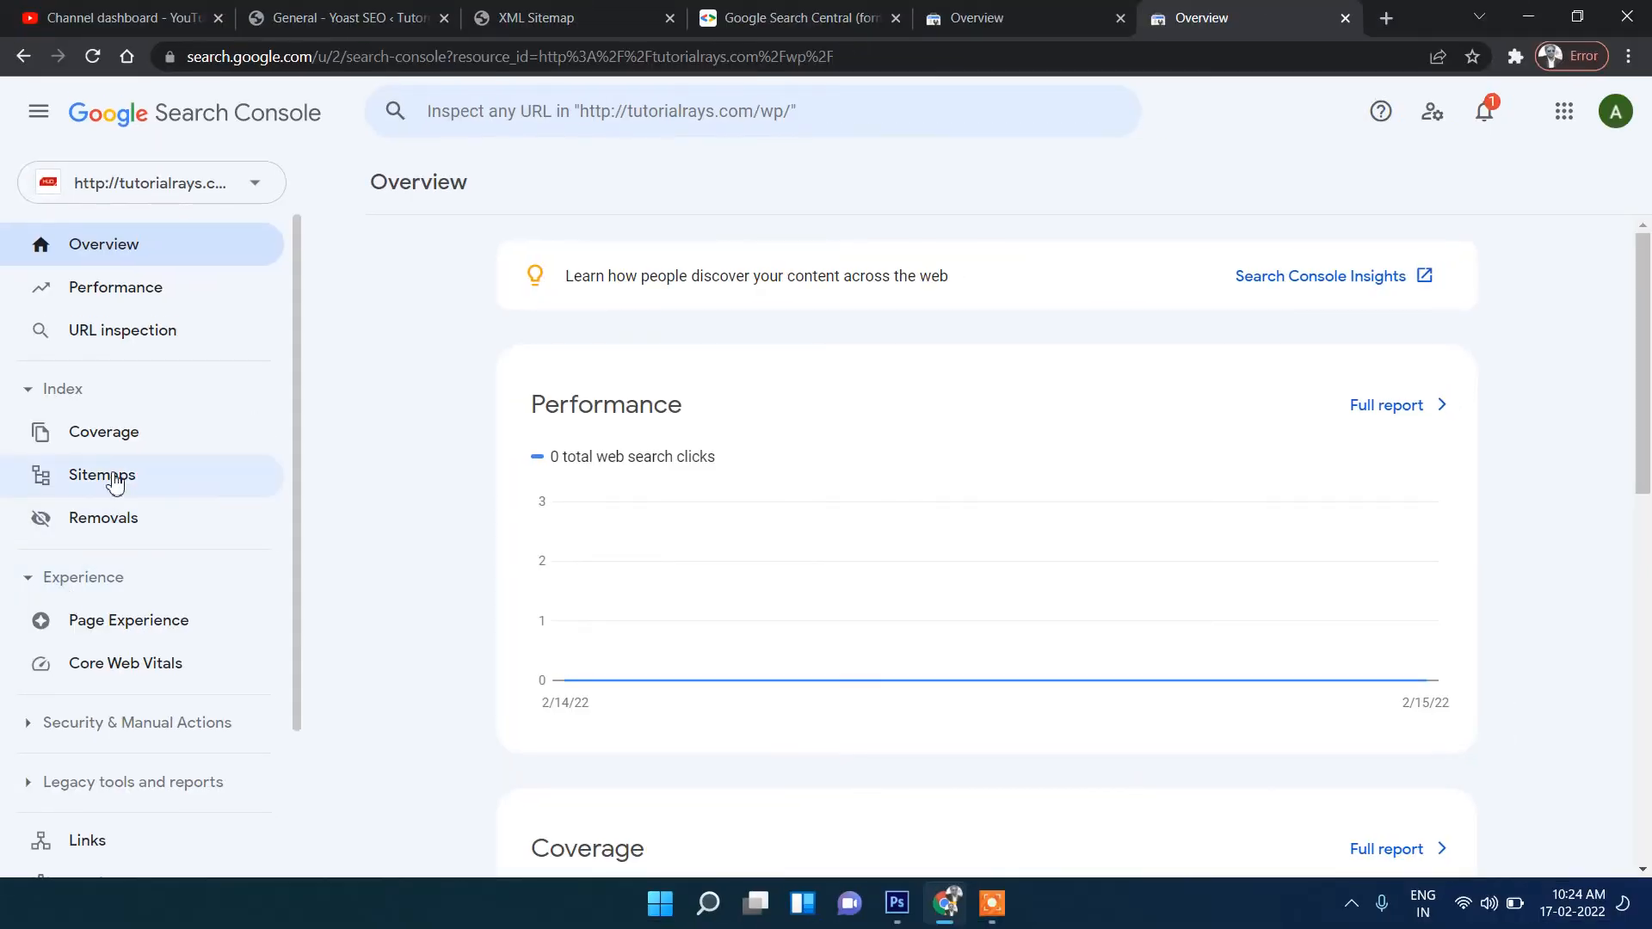
{"action": "left_click", "coordinate": [224, 398]}
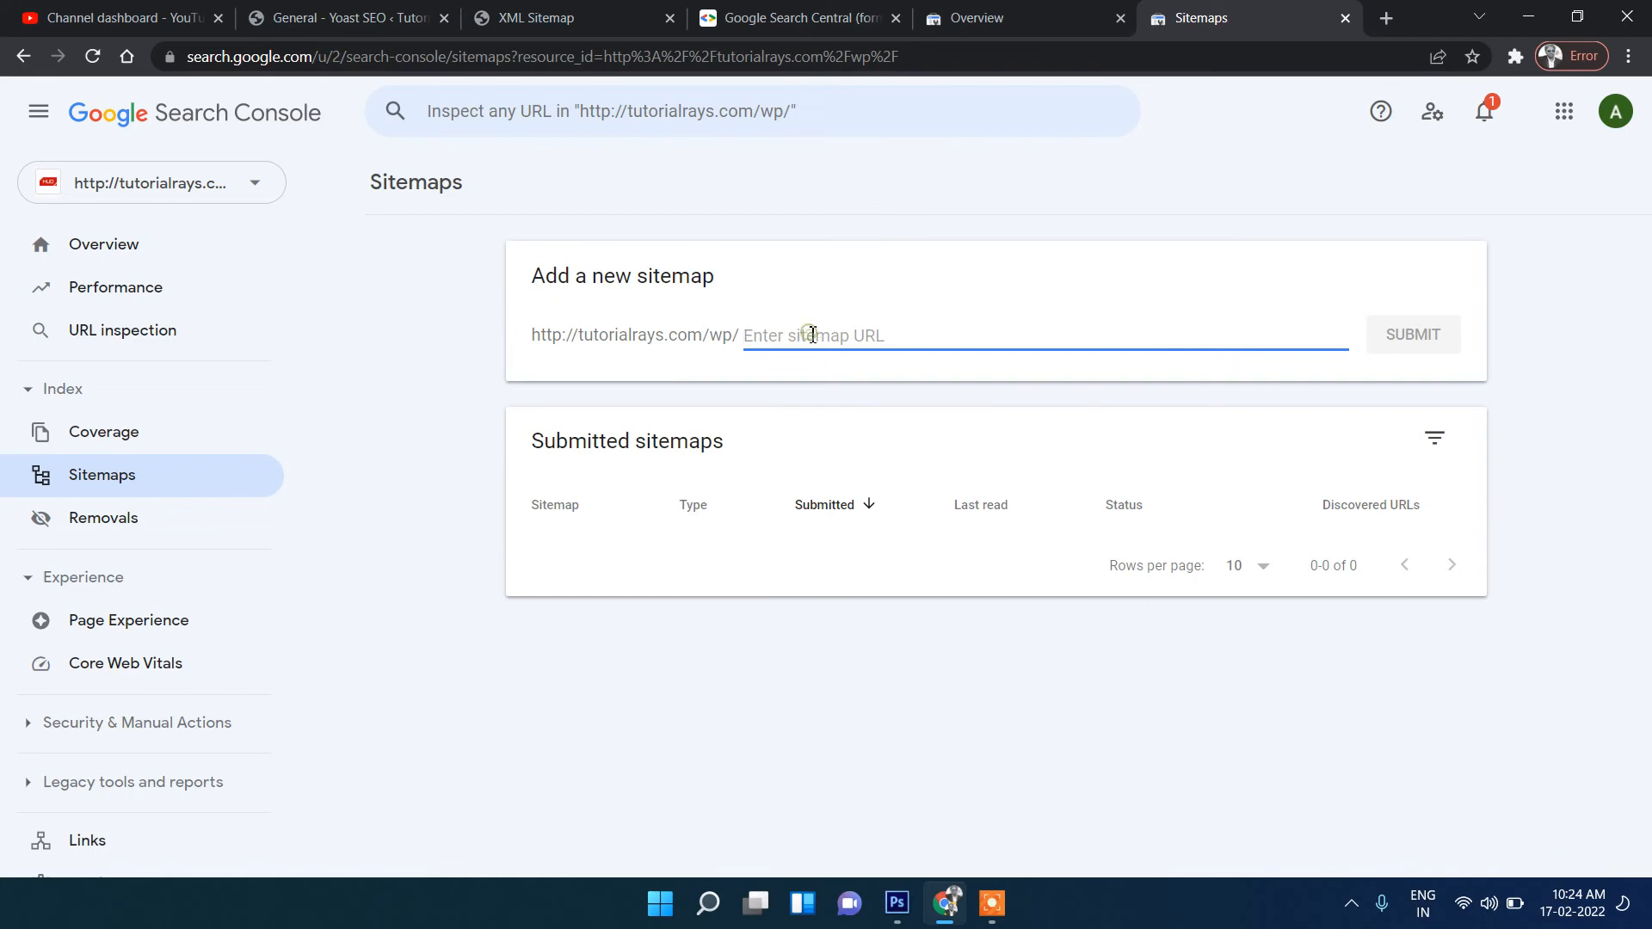
Go back to the Yoast XML sitemap page and copy its address, tutorialrays.com/wp/sitemap_index.xml
{"action": "left_click", "coordinate": [972, 18]}
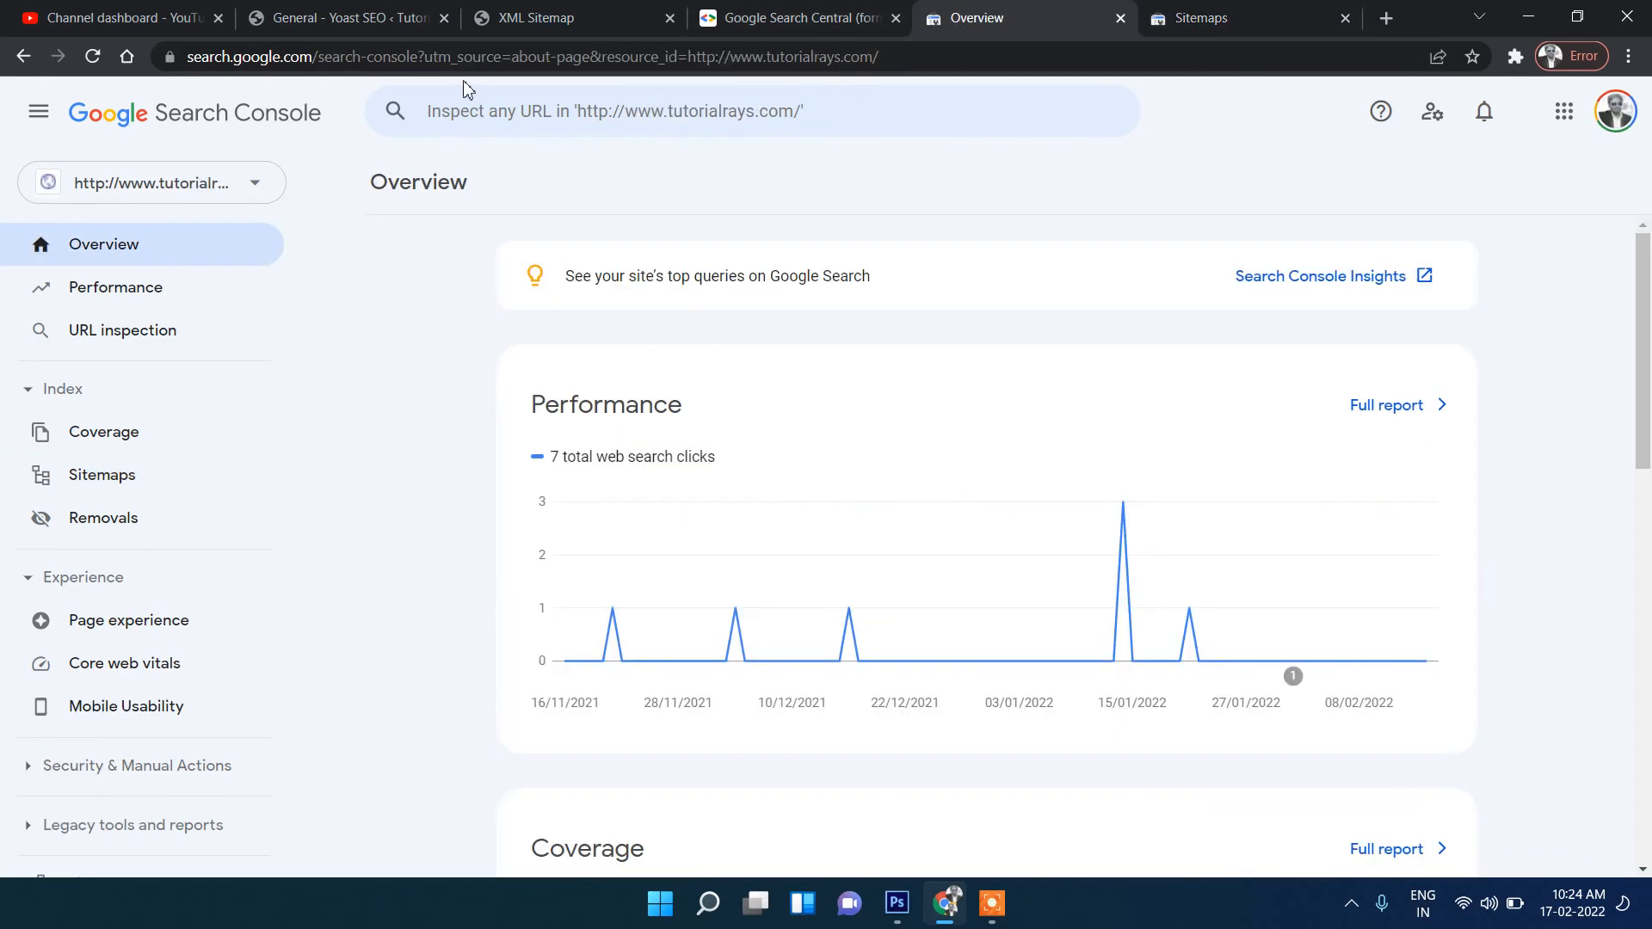
{"action": "left_click", "coordinate": [757, 17]}
{"action": "left_click", "coordinate": [570, 12]}
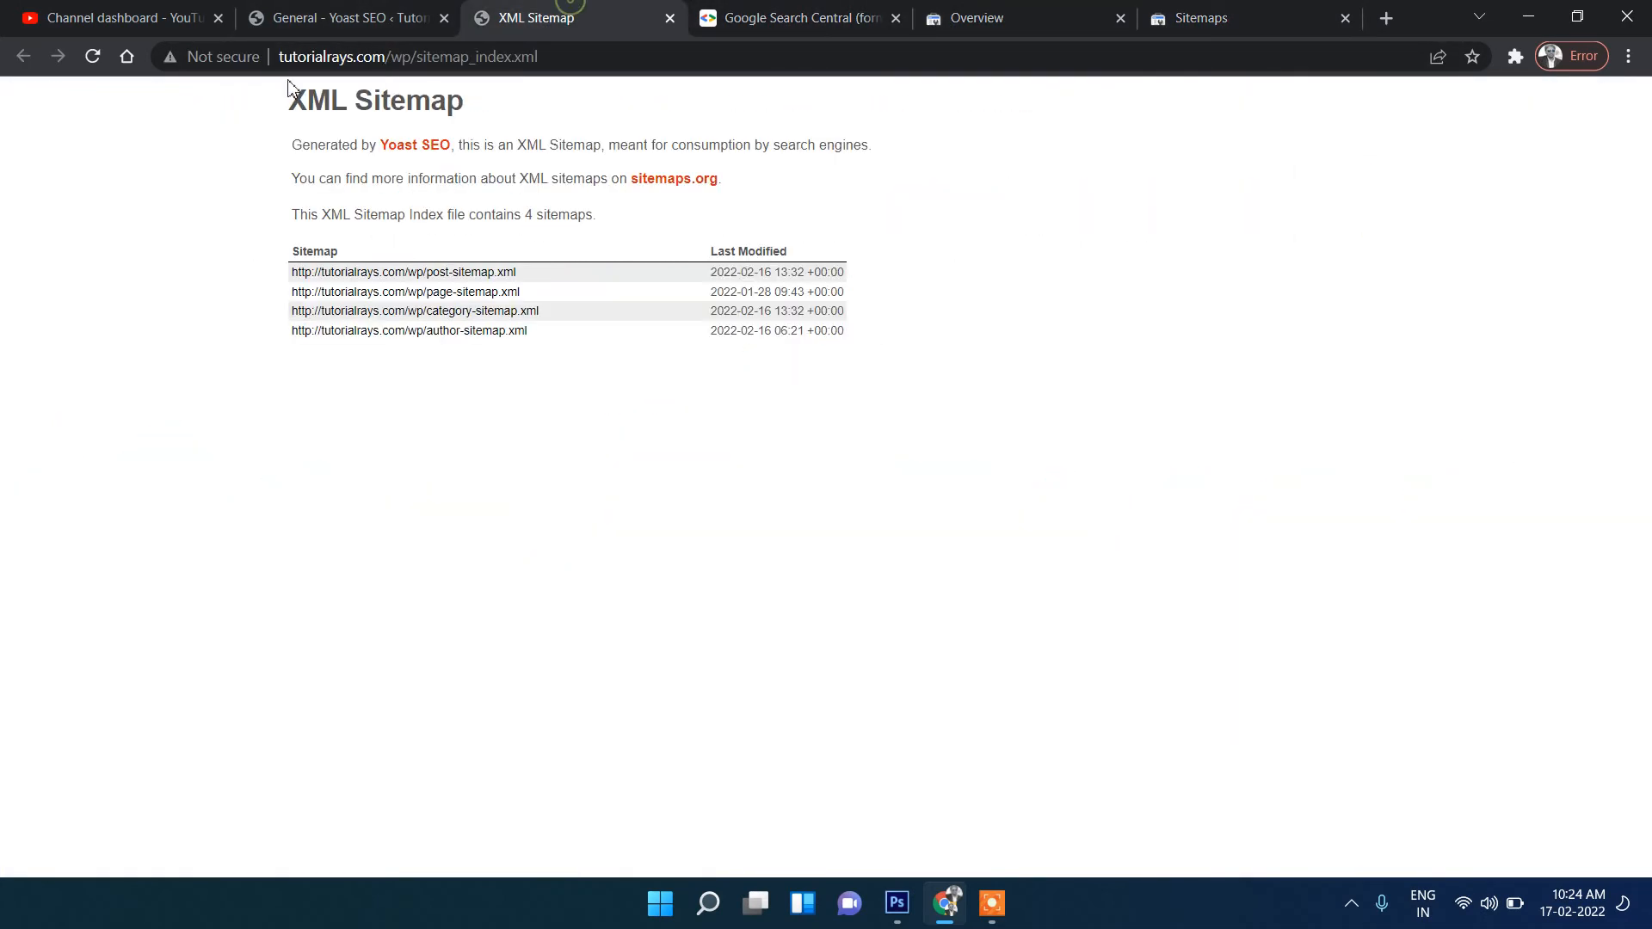
{"action": "left_click", "coordinate": [443, 56]}
{"action": "right_click", "coordinate": [443, 57]}
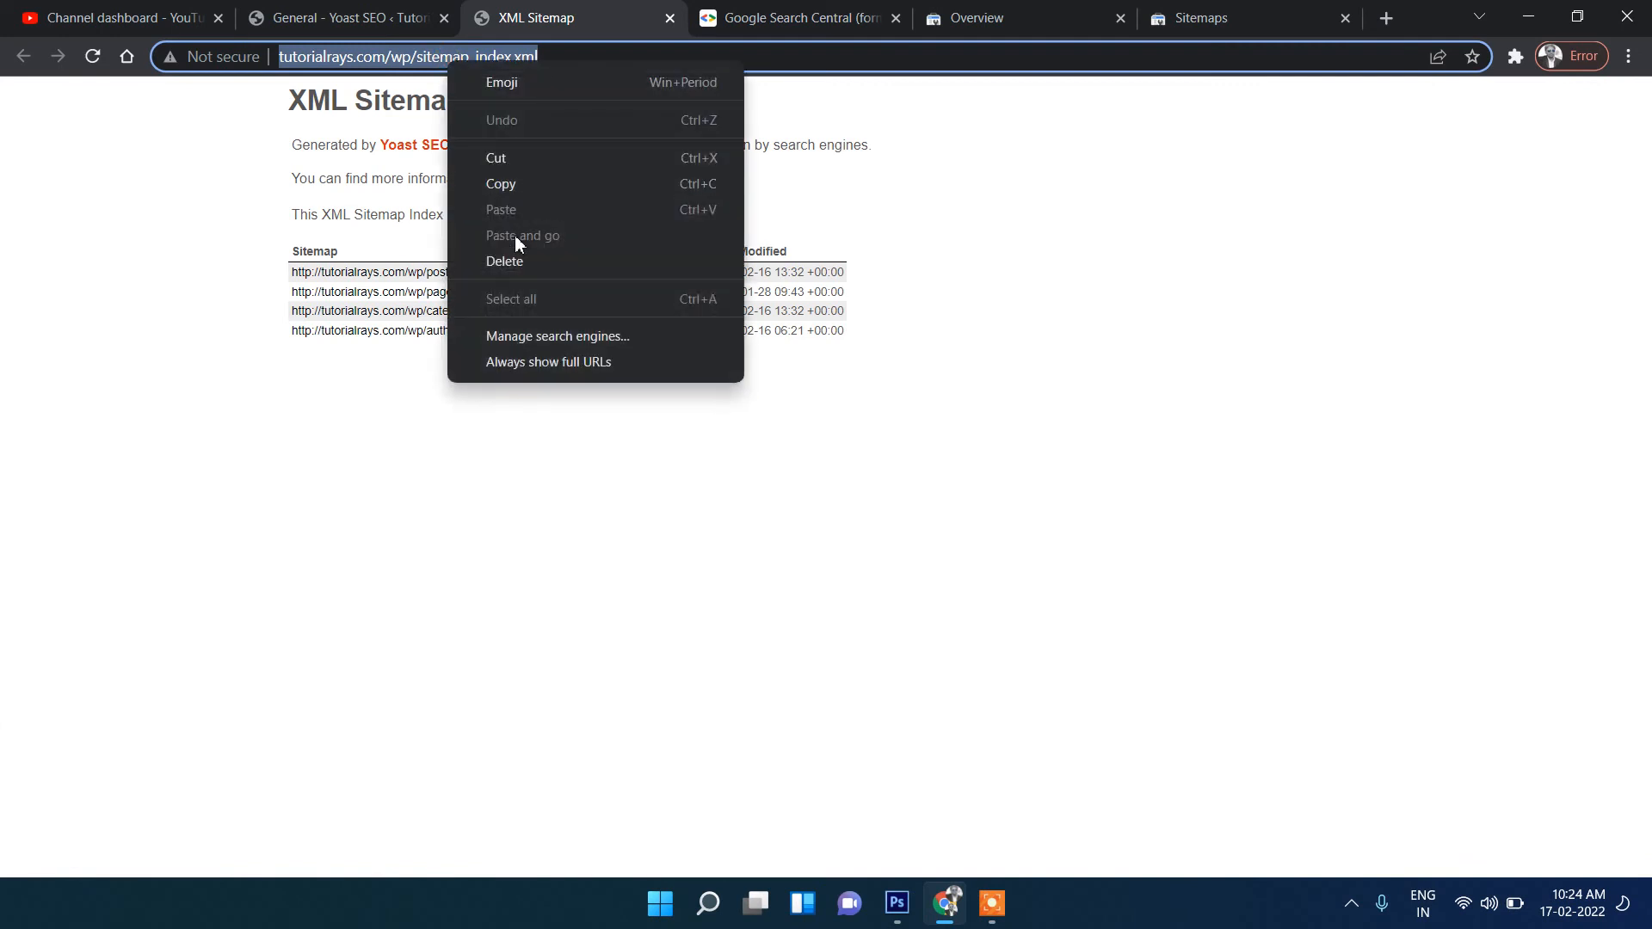
{"action": "left_click", "coordinate": [540, 184]}
Paste the copied address as the new sitemap URL in Search Console and shorten it to sitemap_index.xml
{"action": "left_click", "coordinate": [1201, 17]}
{"action": "left_click", "coordinate": [859, 341]}
{"action": "key", "text": "ctrl+v"}
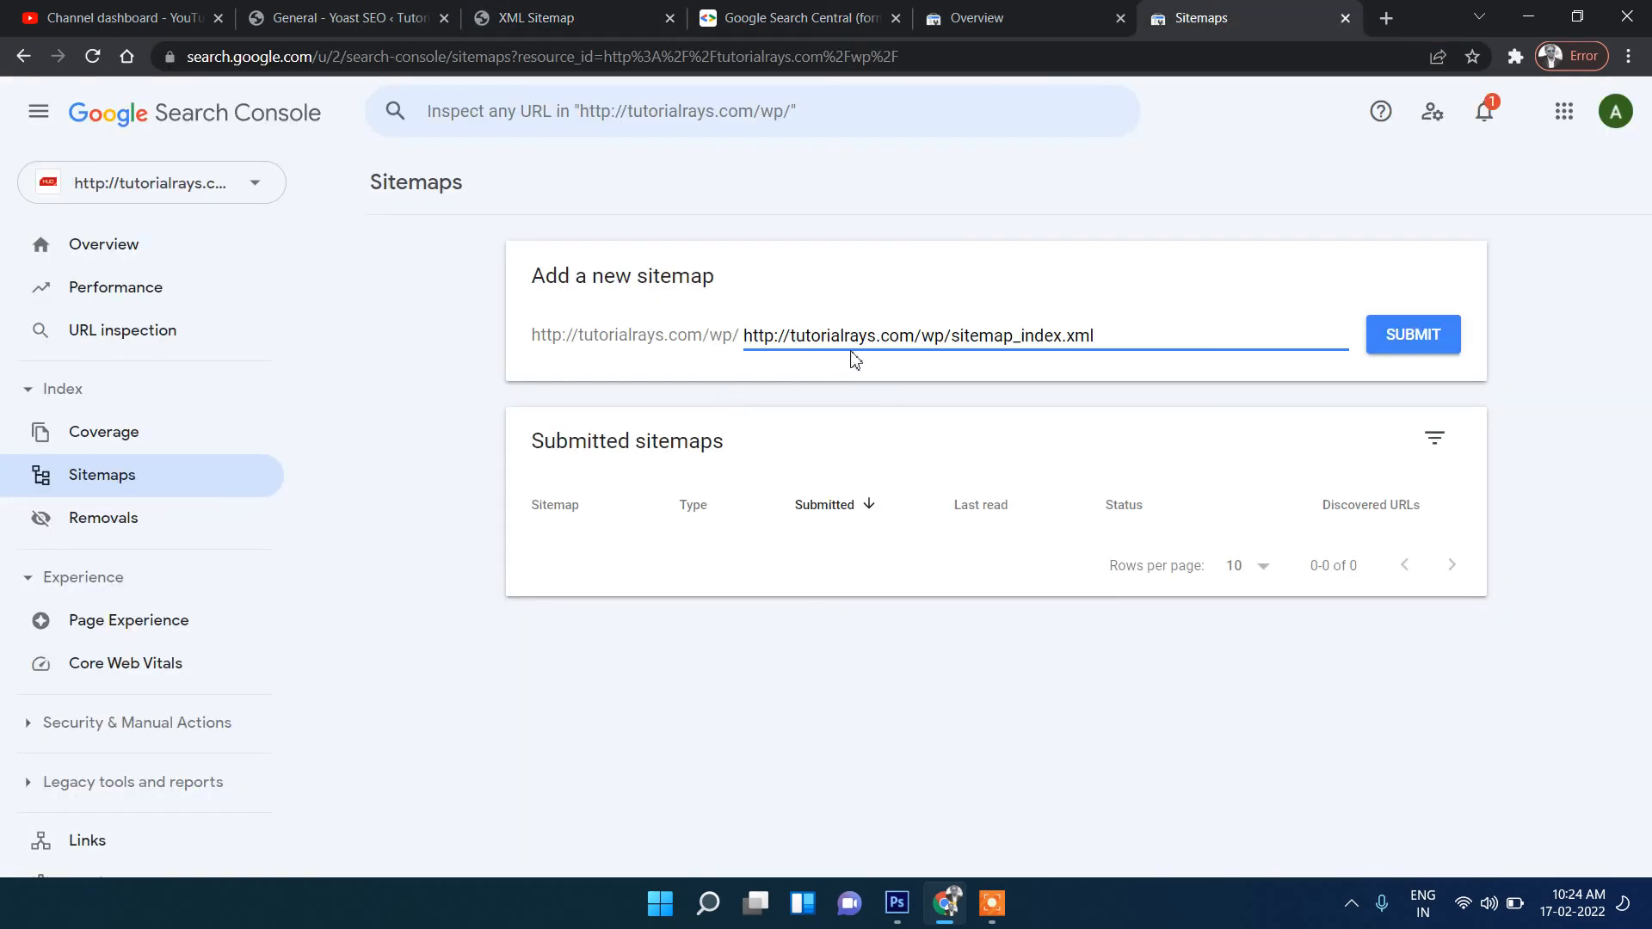
{"action": "left_click_drag", "start_coordinate": [587, 343], "coordinate": [935, 347]}
{"action": "left_click", "coordinate": [686, 341]}
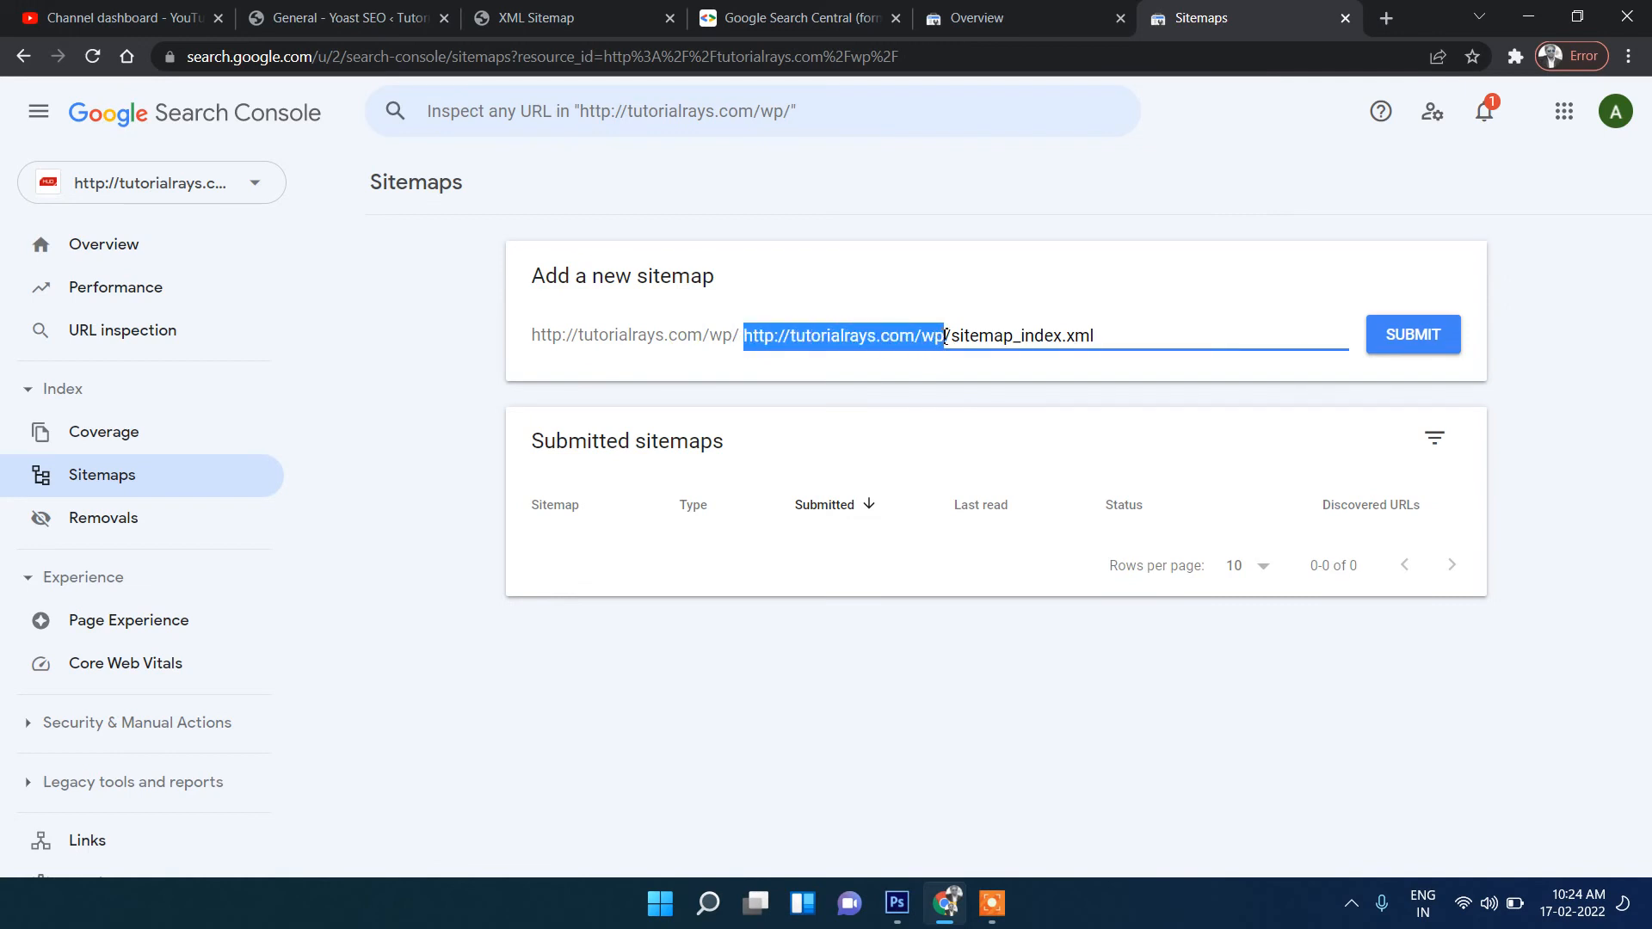
{"action": "key", "text": "BackSpace"}
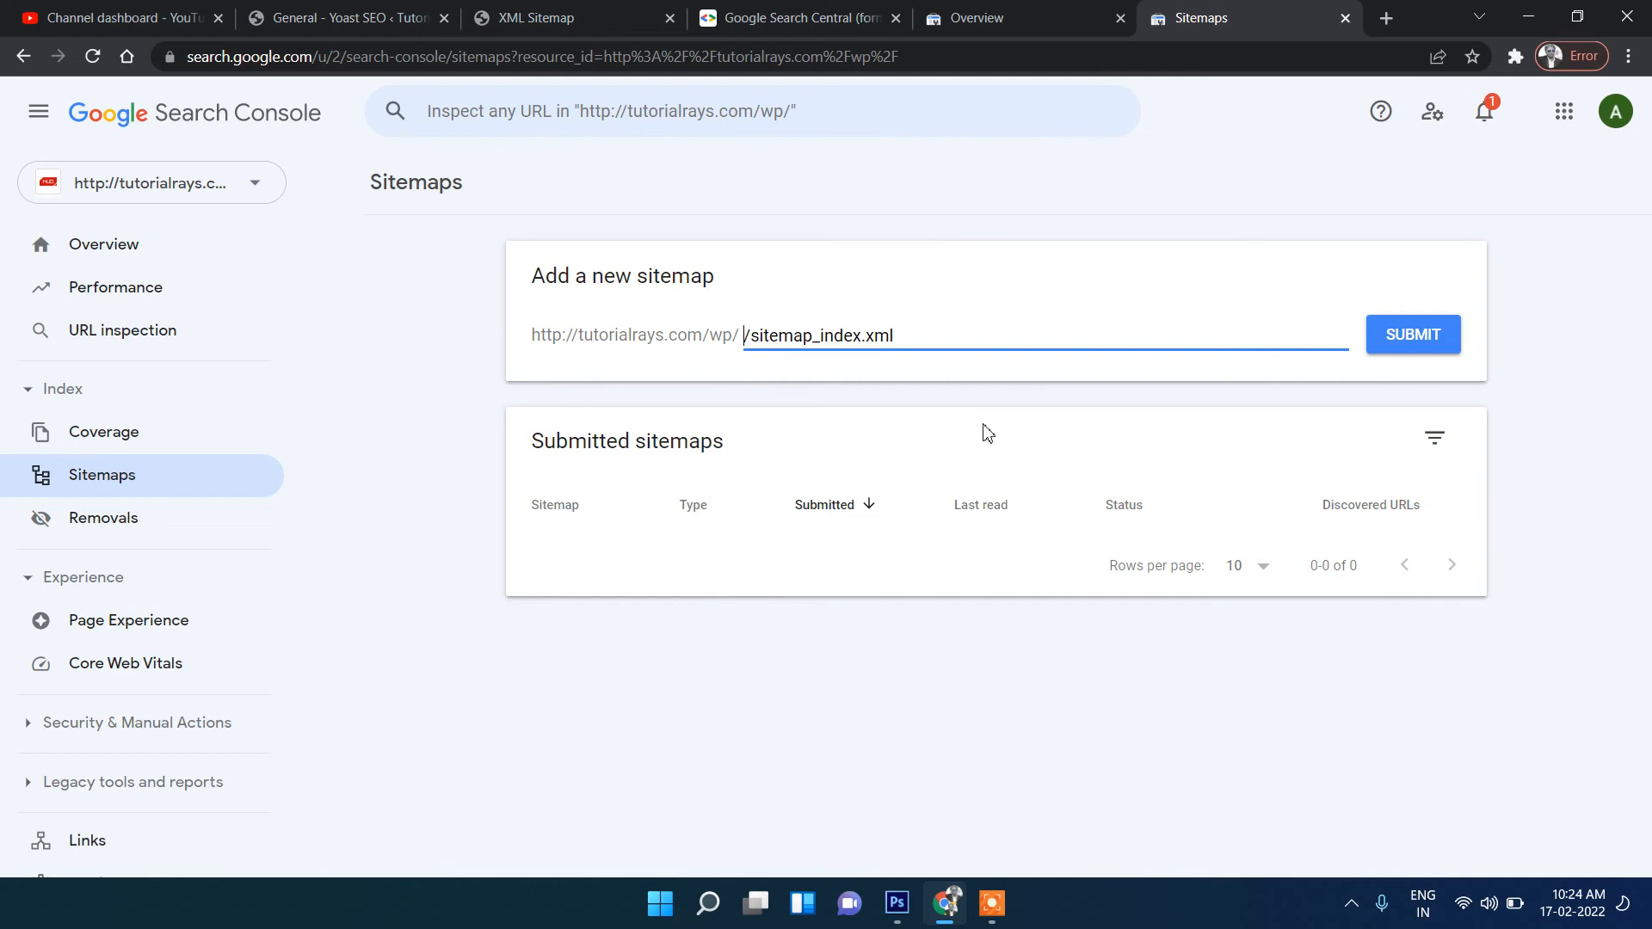
{"action": "key", "text": "Delete"}
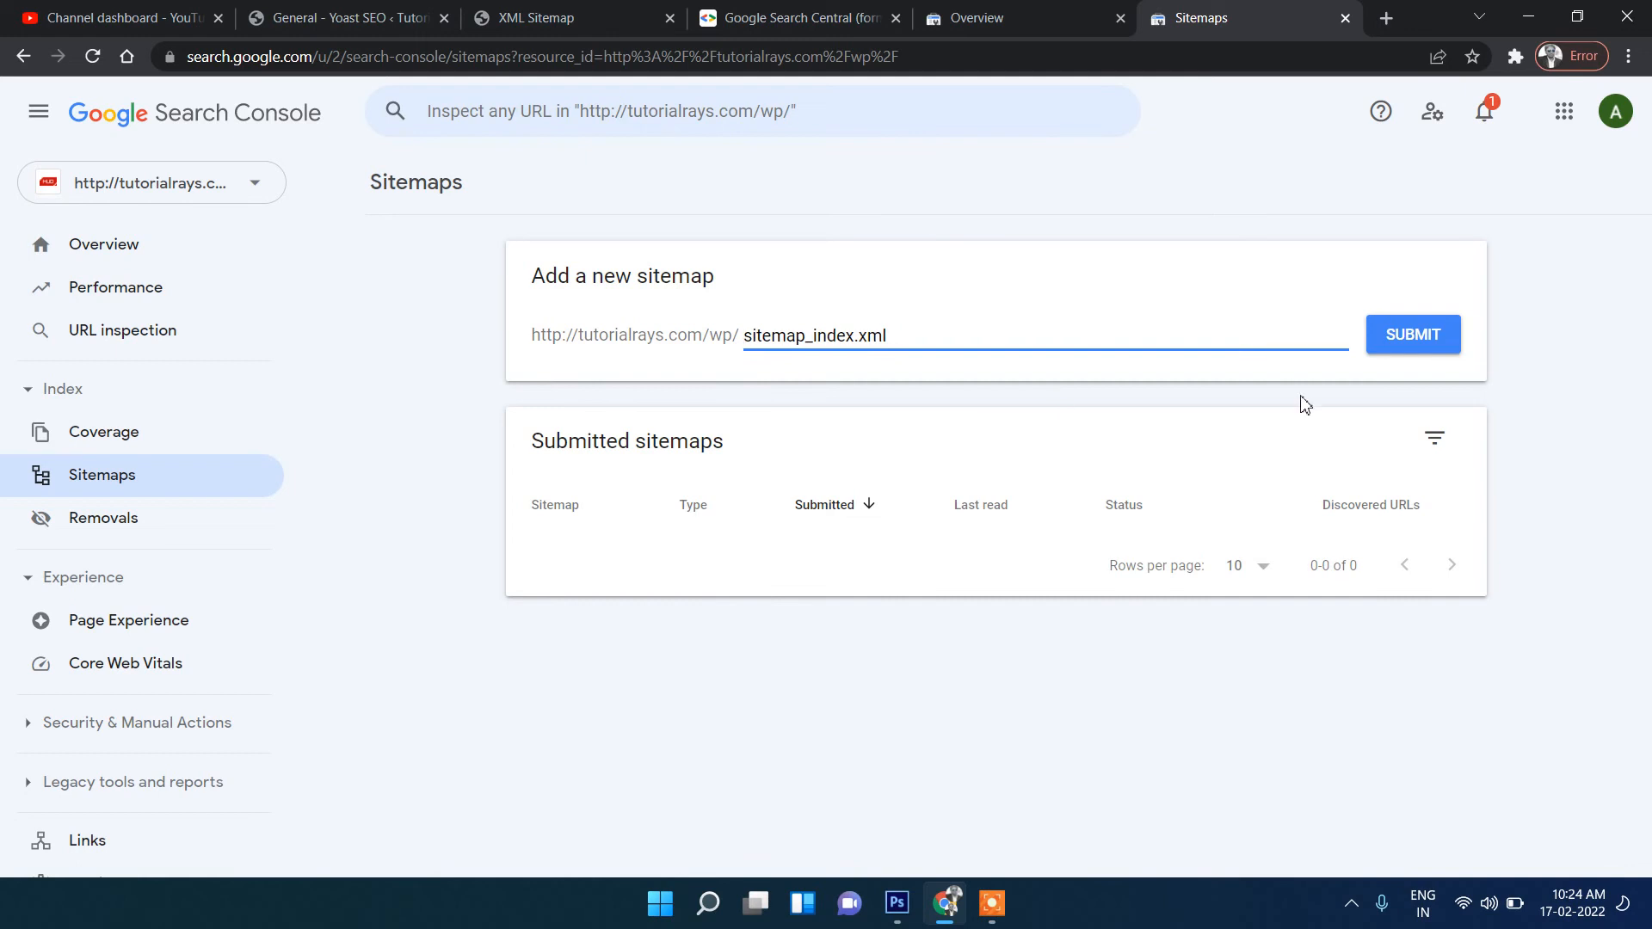
Submit the sitemap sitemap_index.xml and dismiss the submission message
{"action": "left_click", "coordinate": [1415, 335]}
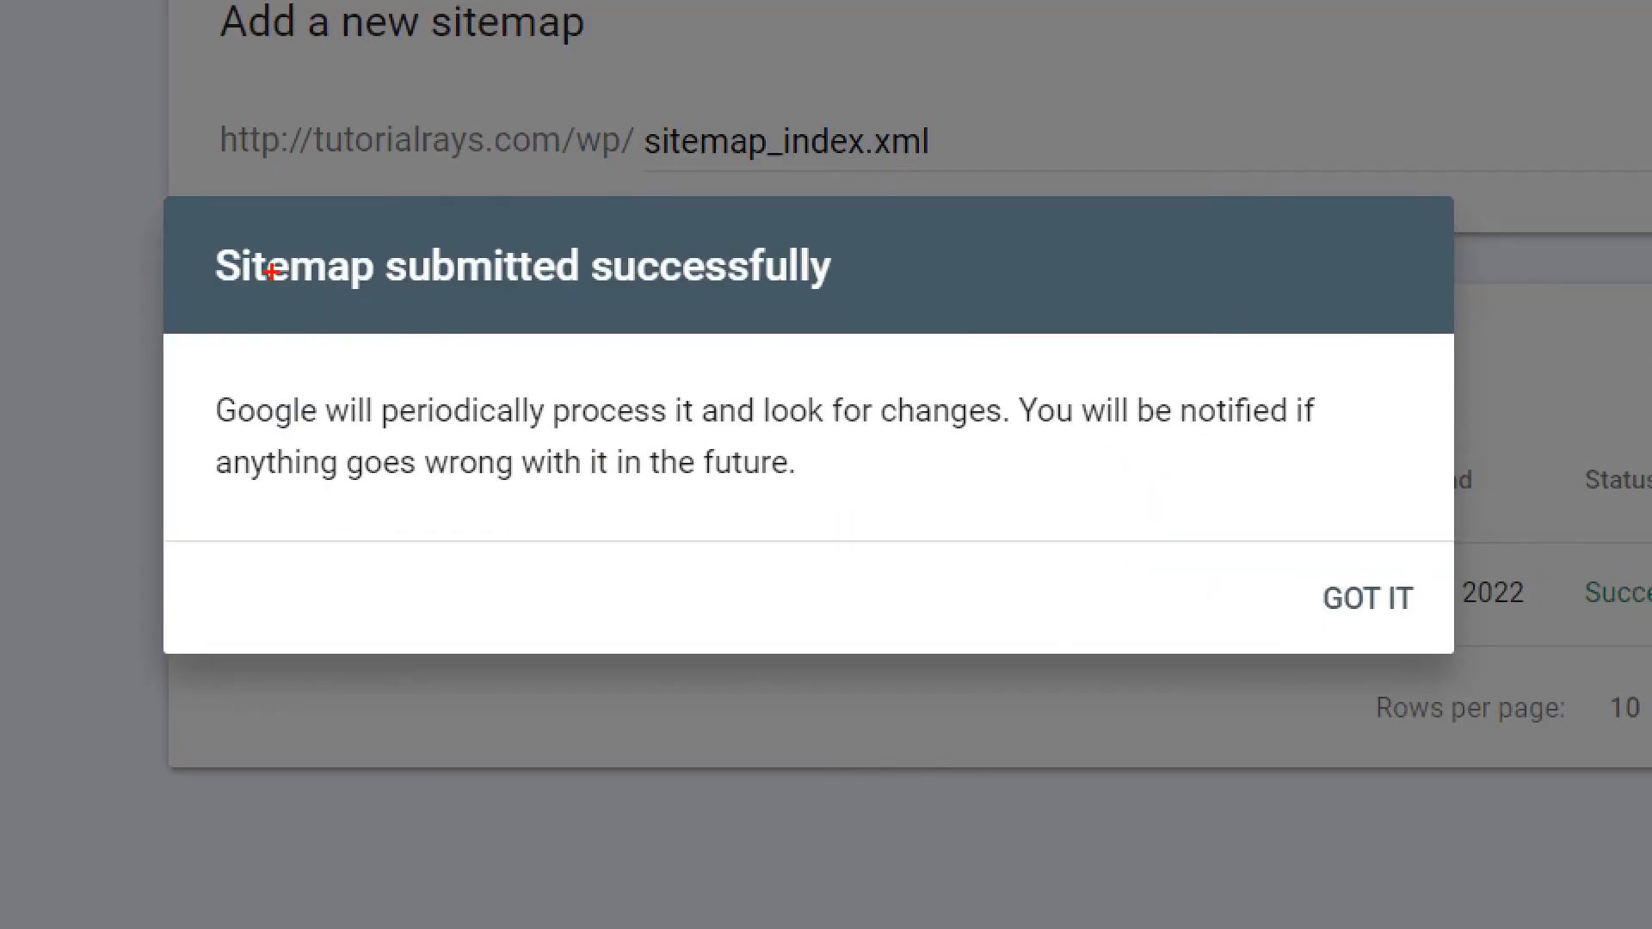
{"action": "left_click_drag", "start_coordinate": [201, 318], "coordinate": [922, 321]}
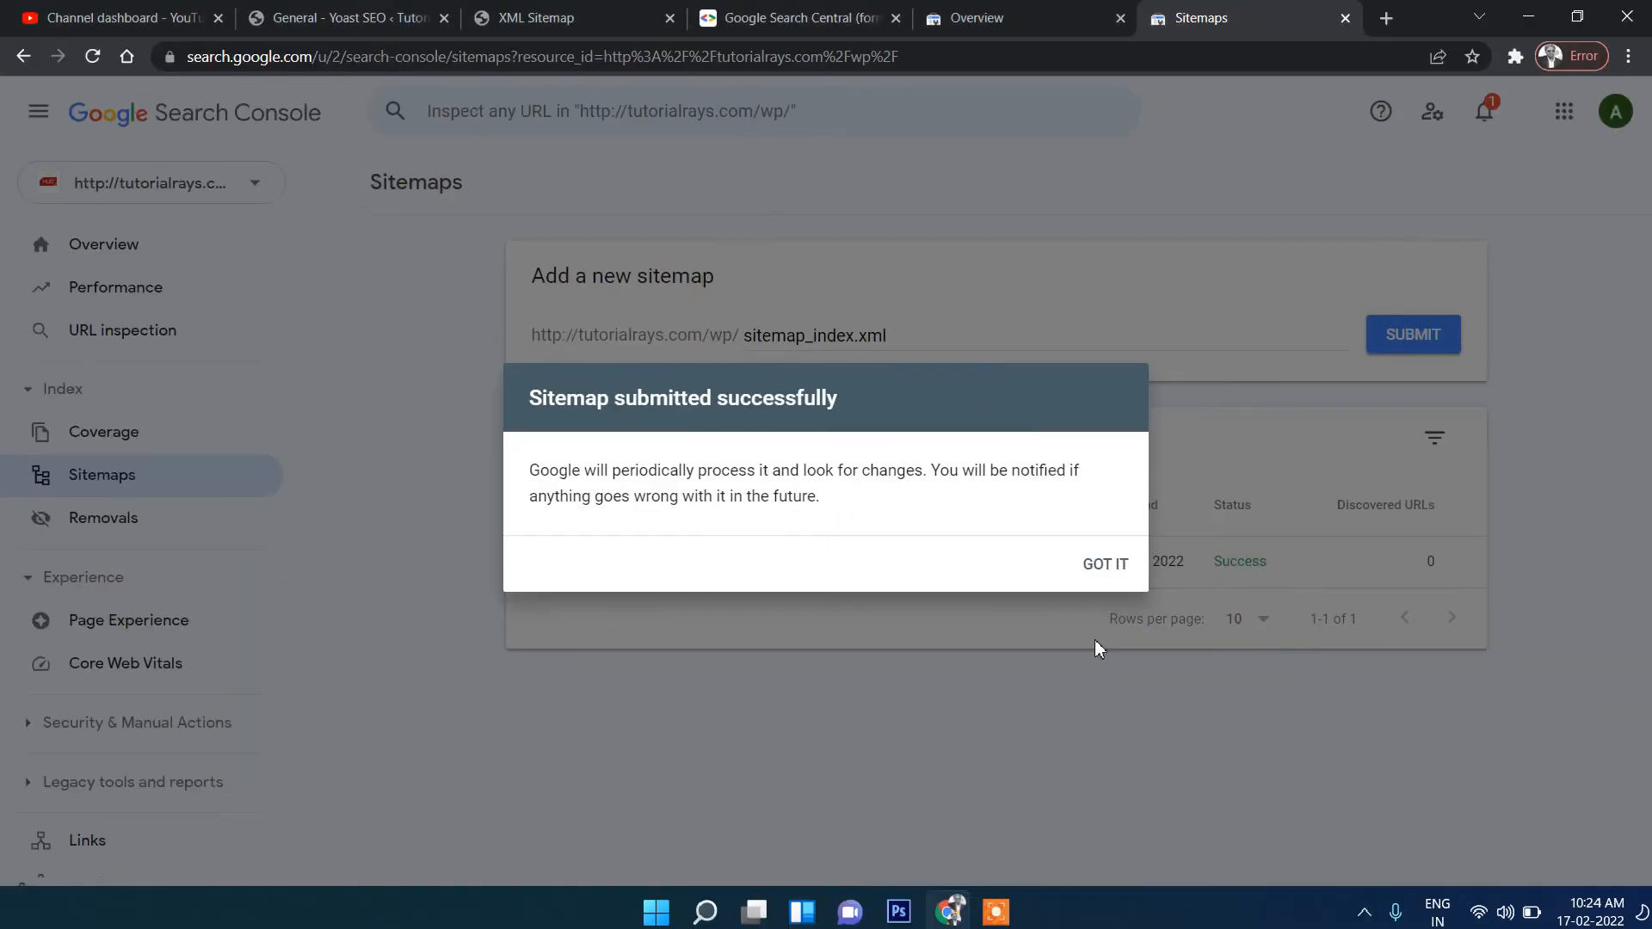
{"action": "left_click", "coordinate": [1359, 615]}
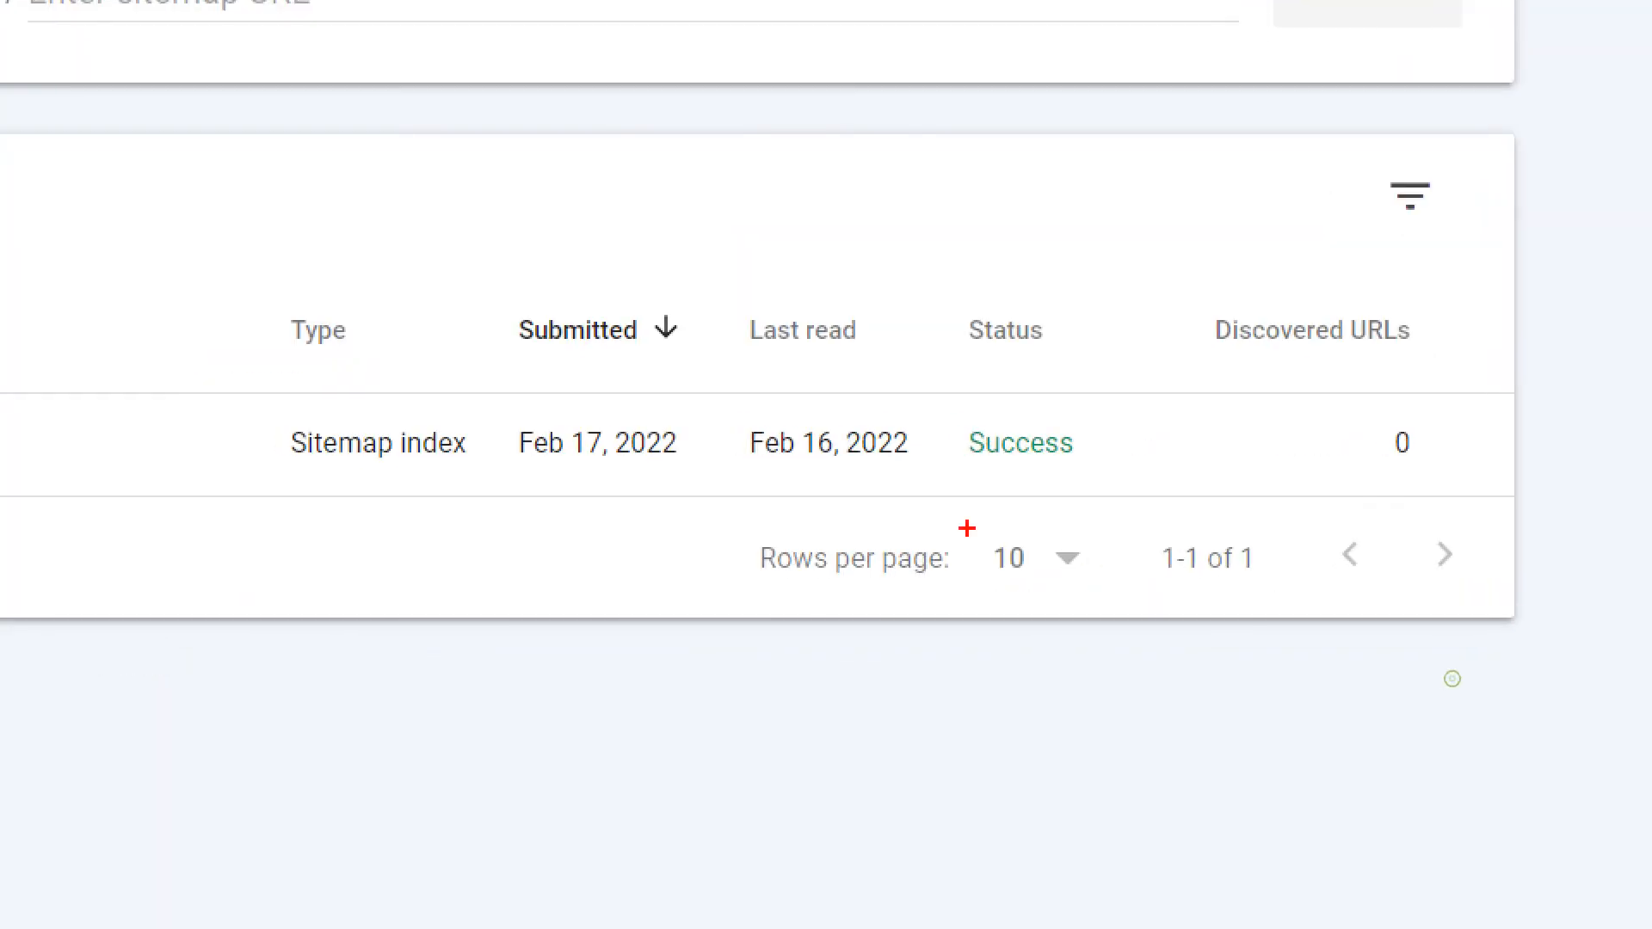
Check the submitted sitemap's status, revisit the XML sitemaps setting in Yoast SEO and return to the Search Console Sitemaps report
{"action": "left_click_drag", "start_coordinate": [1167, 583], "coordinate": [1286, 583]}
{"action": "left_click_drag", "start_coordinate": [1112, 486], "coordinate": [1146, 487]}
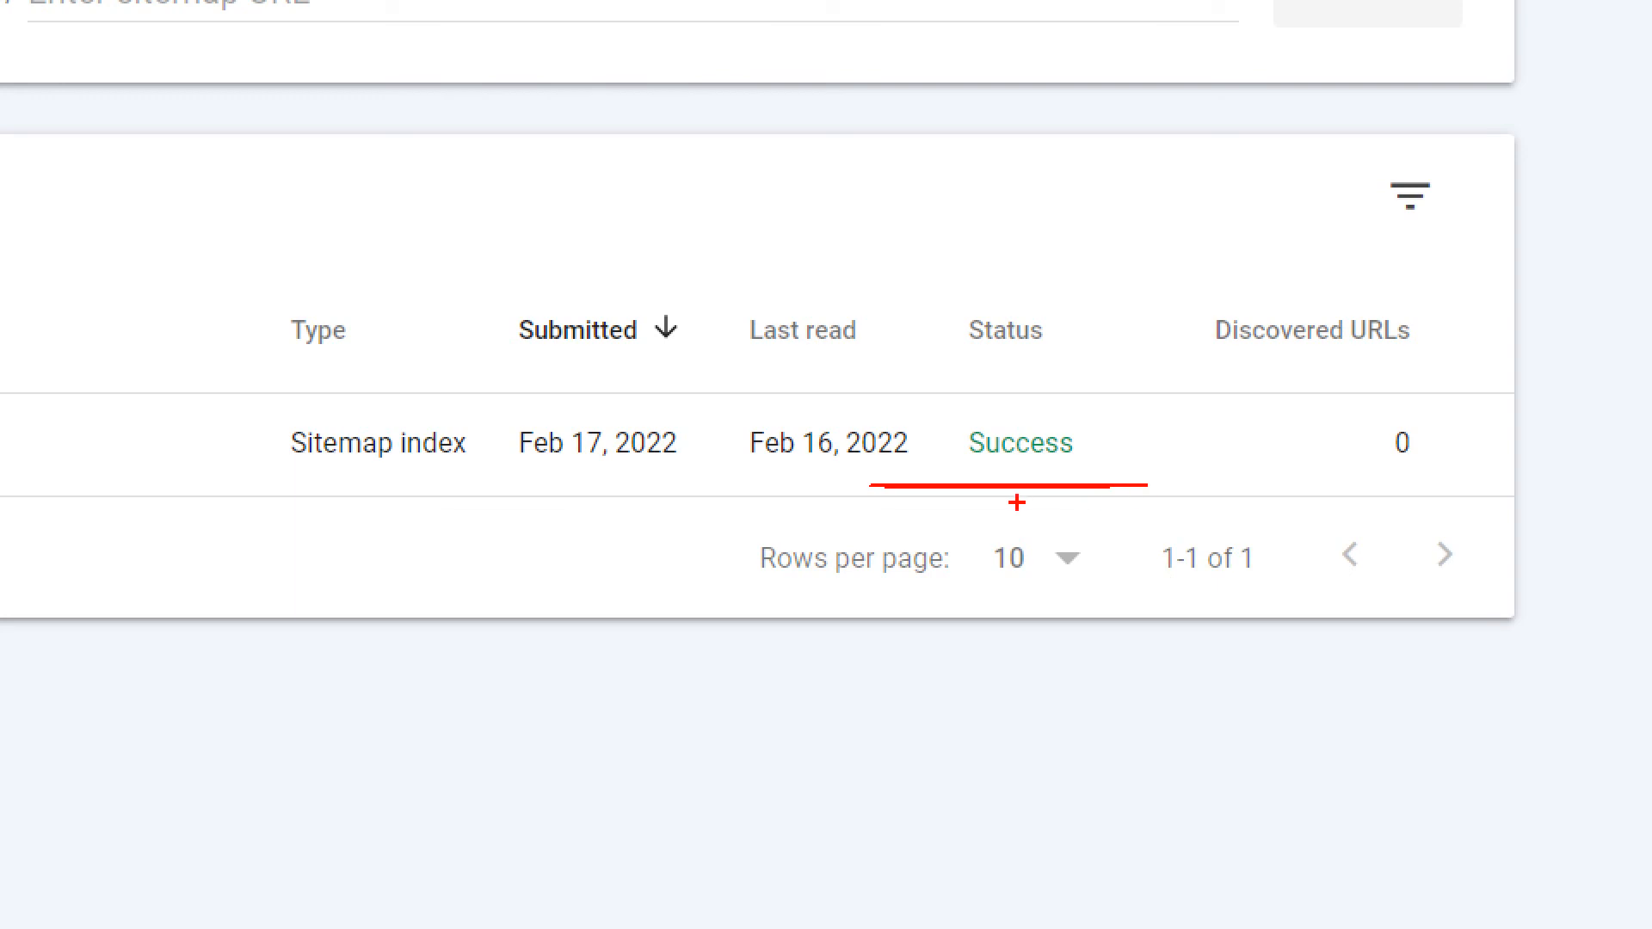
{"action": "key", "text": "Escape"}
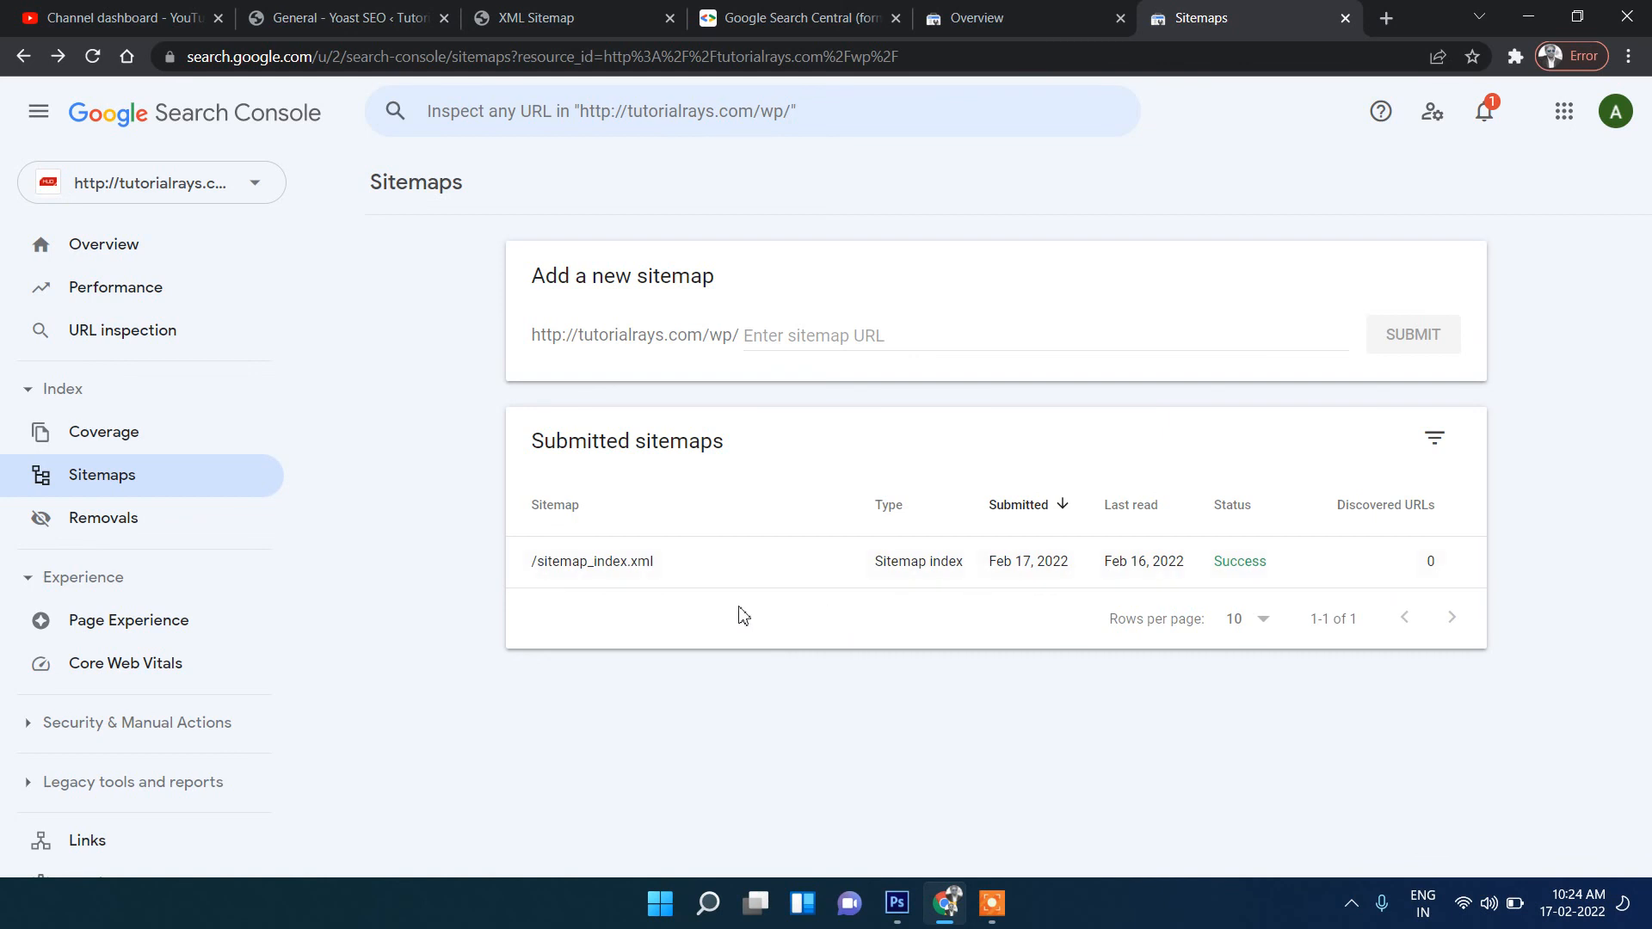
{"action": "left_click", "coordinate": [320, 9]}
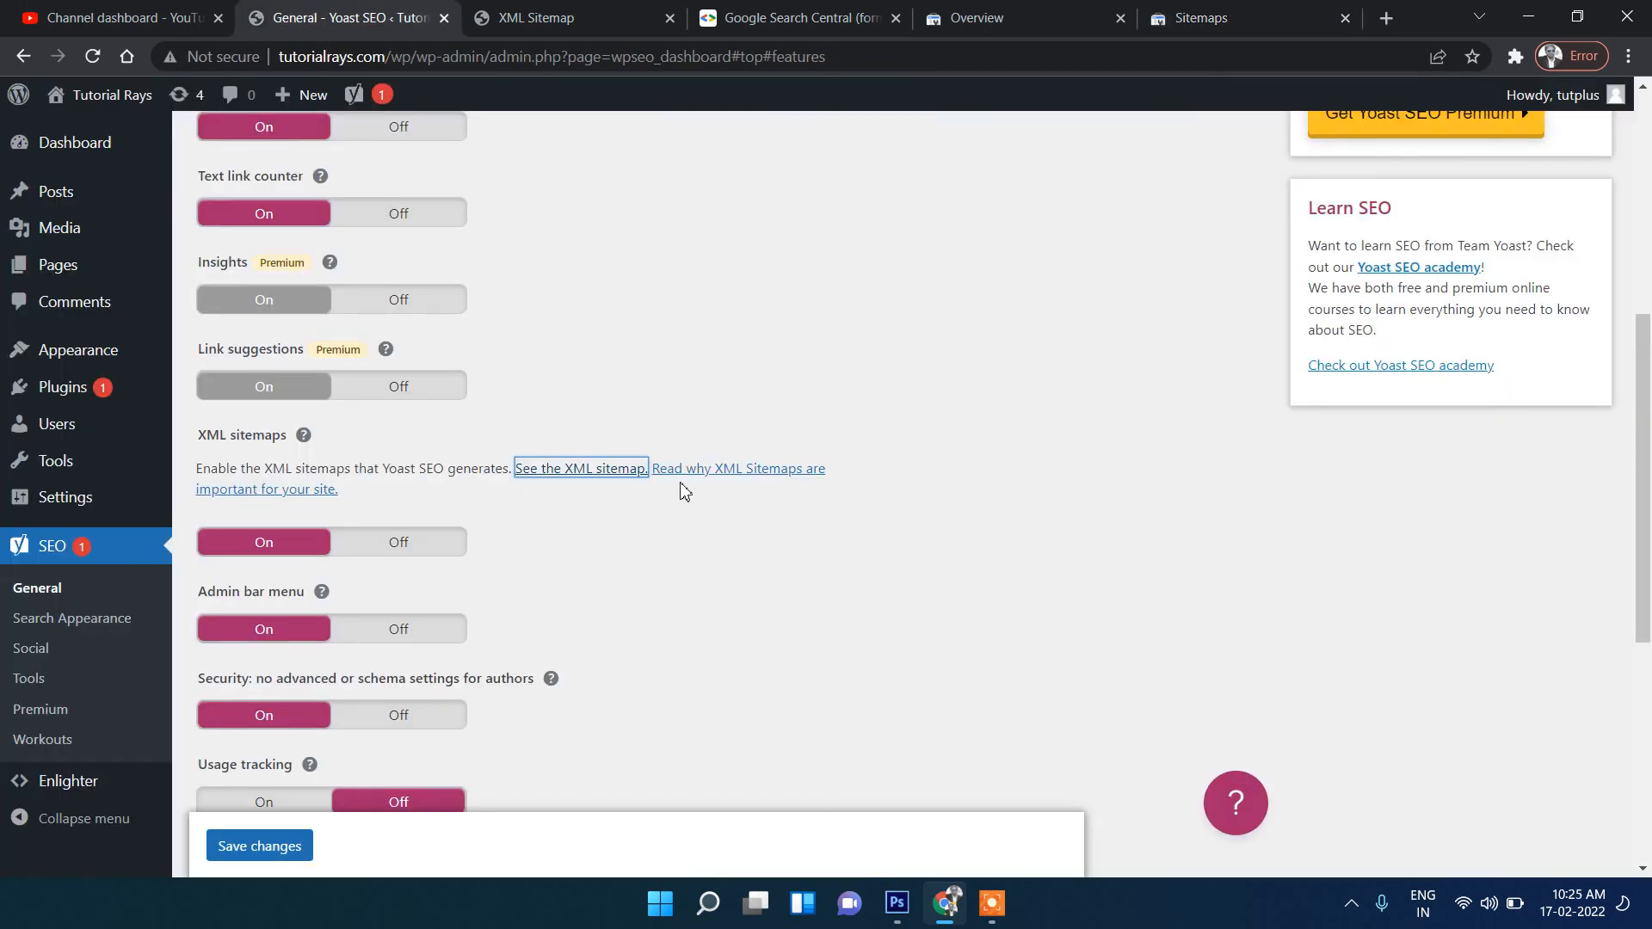
{"action": "left_click", "coordinate": [1201, 16]}
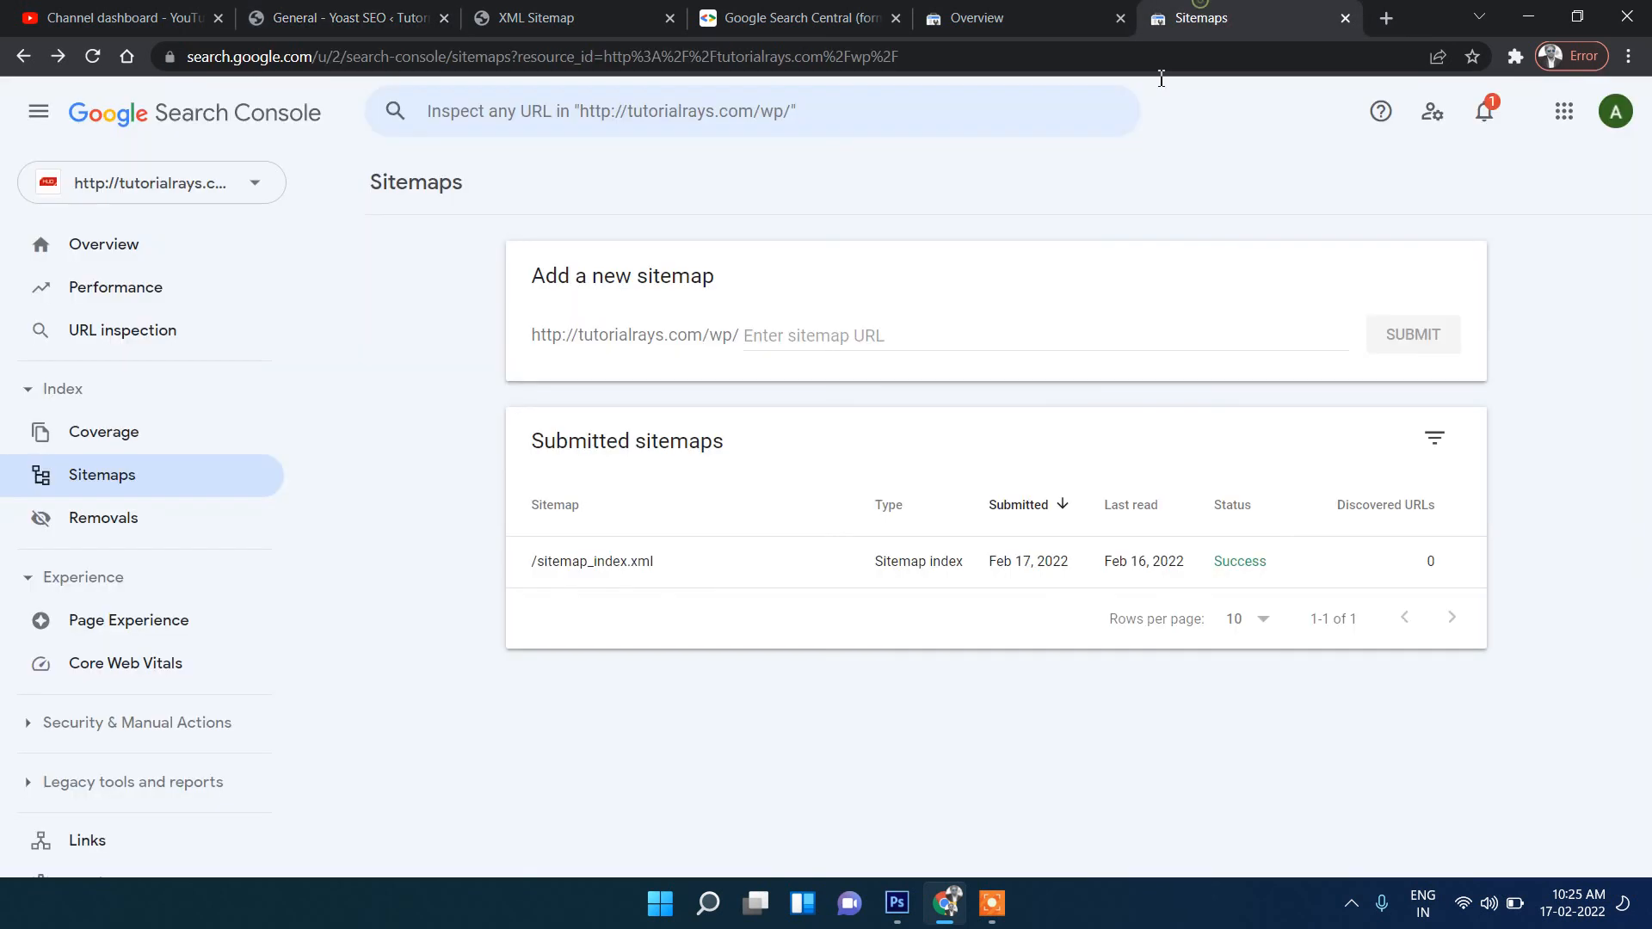